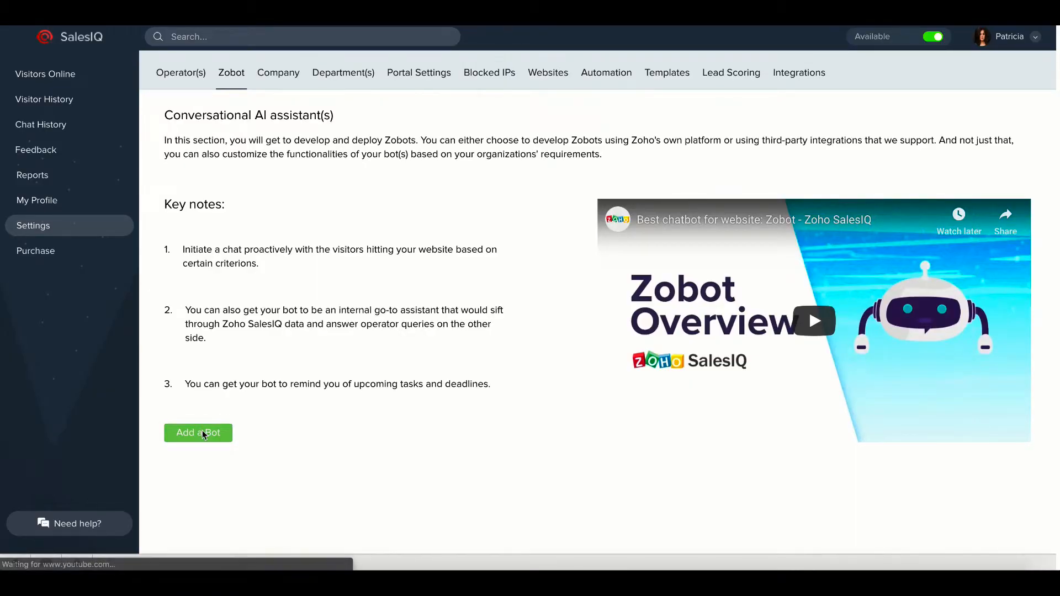
- Add a bot named Zealo, described as "Your go-to AI assistant!", for the Zylker Pvt. Ltd. website
click(199, 433)
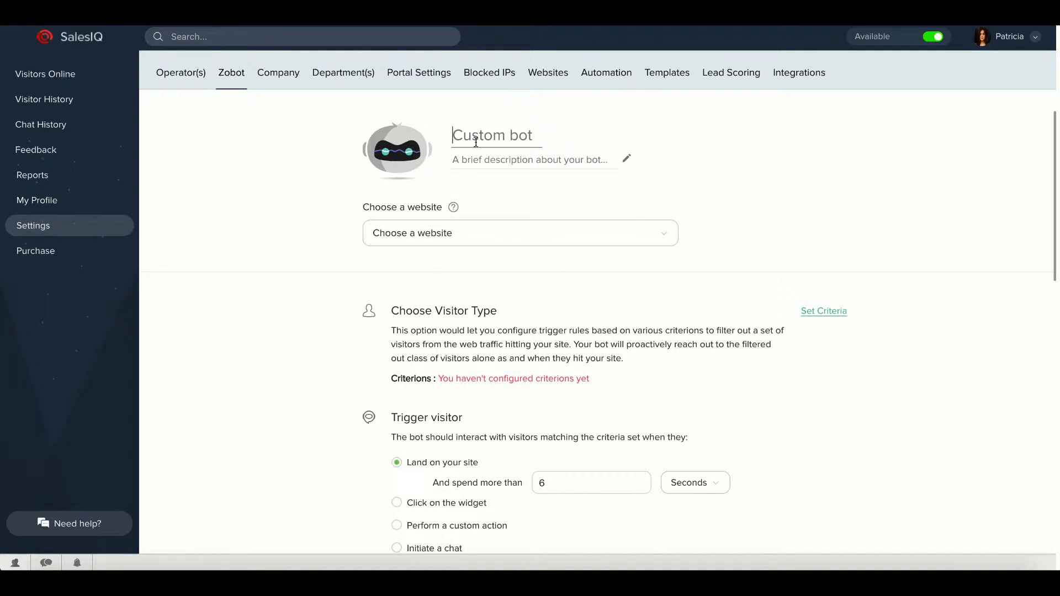
text(Zea)
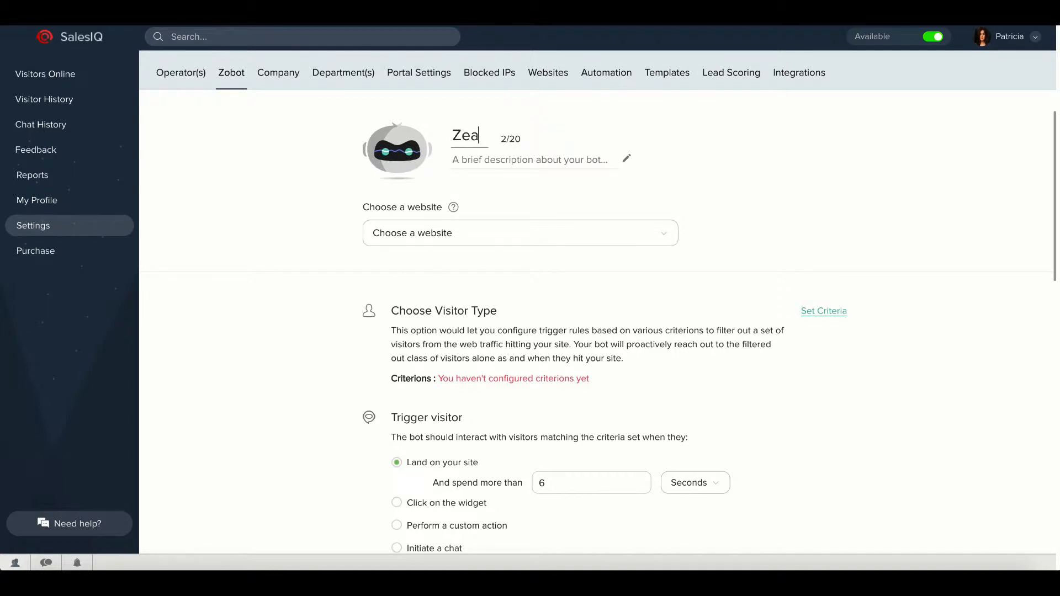
text(lo)
key(Tab)
text(Your go-to AI assistant!)
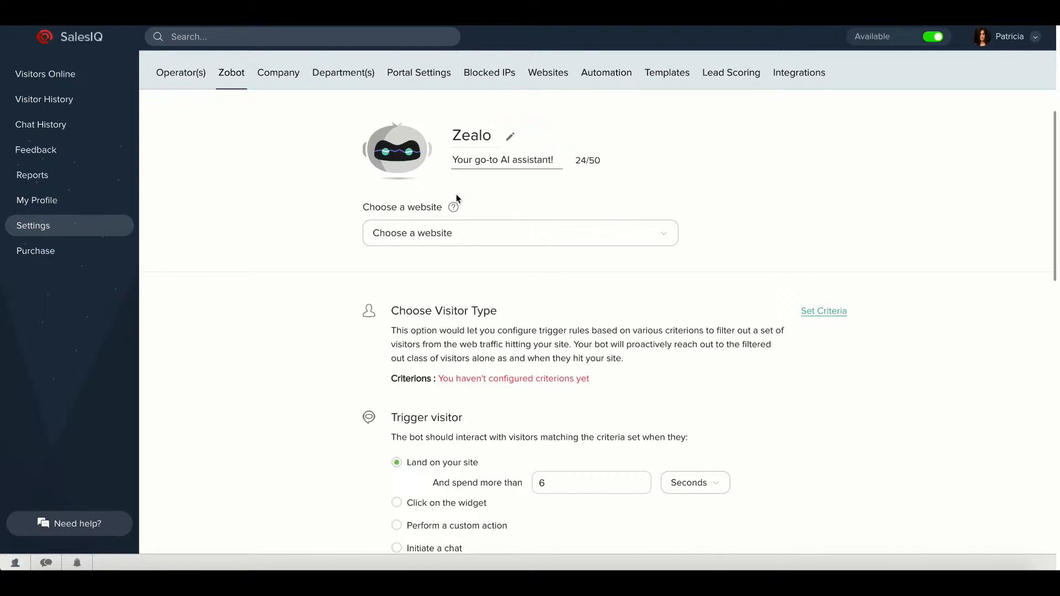
click(397, 243)
click(401, 262)
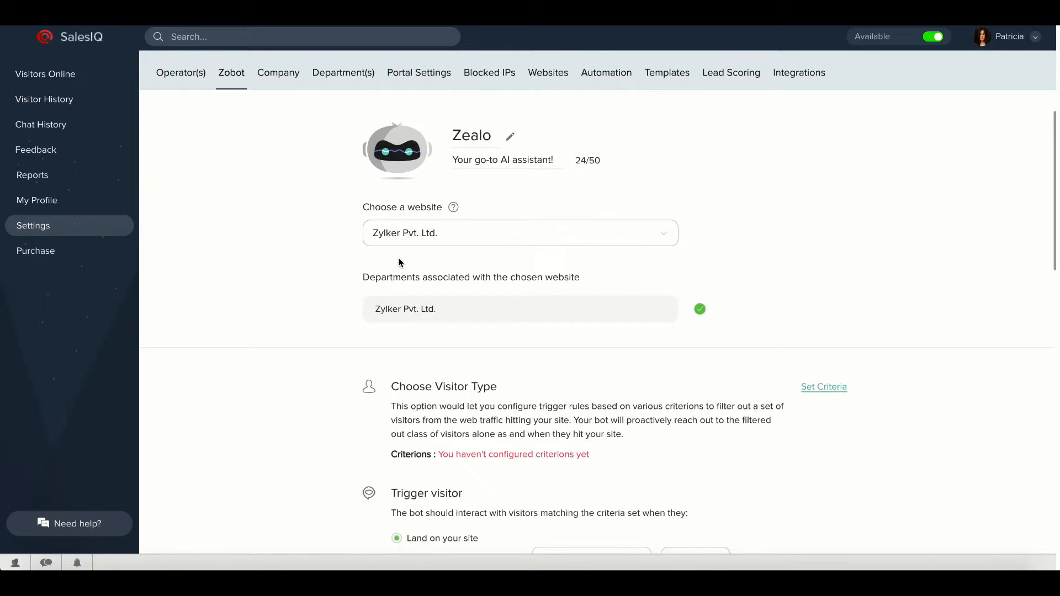
- Set the visitor criteria that trigger the bot to Campaign Content contains "EOSS" and apply them
scroll(449, 335, down, 2)
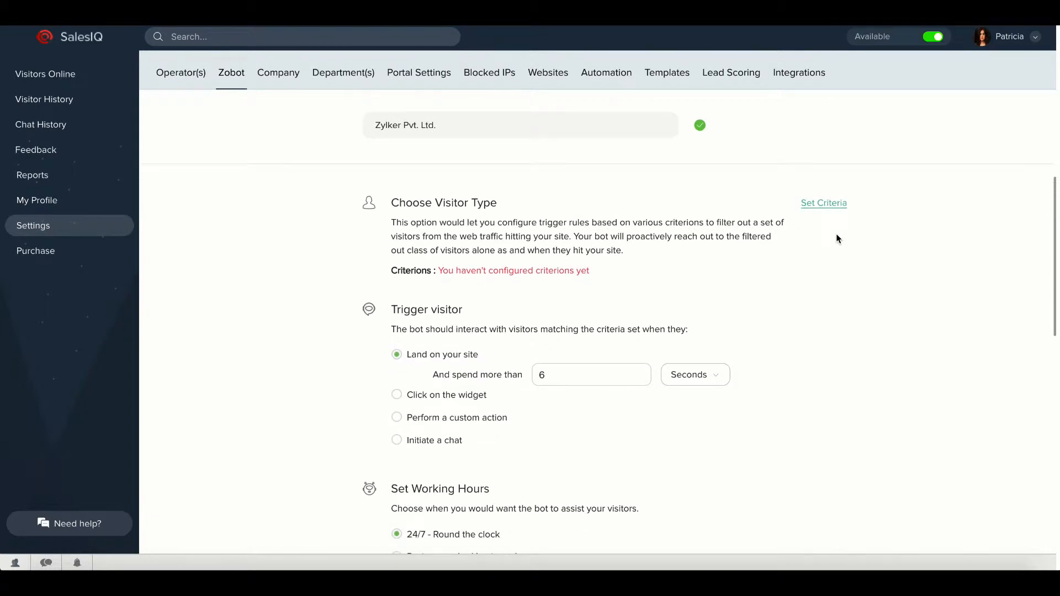
click(827, 203)
click(350, 188)
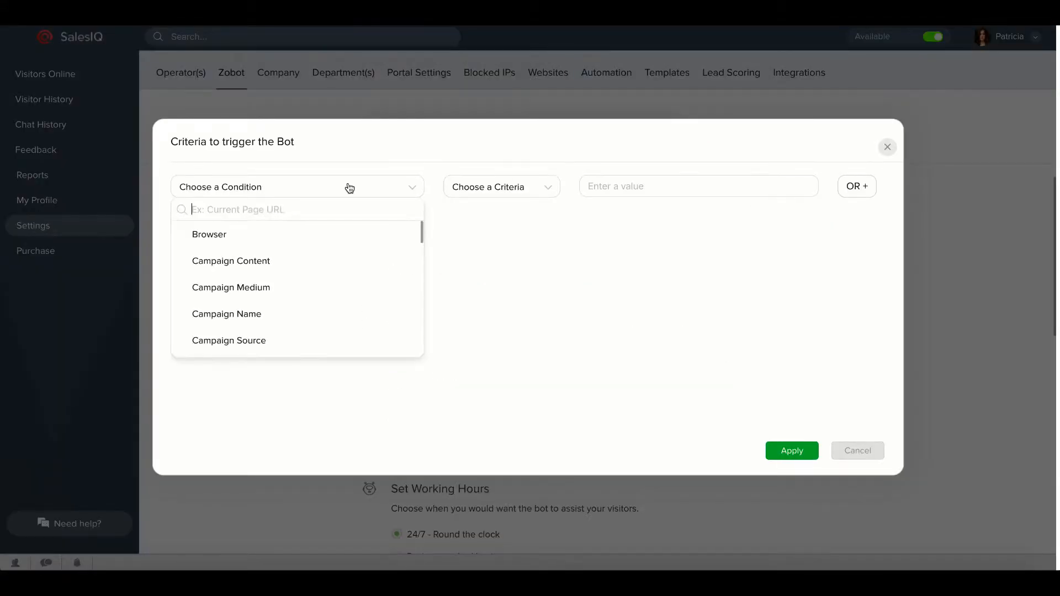
click(292, 260)
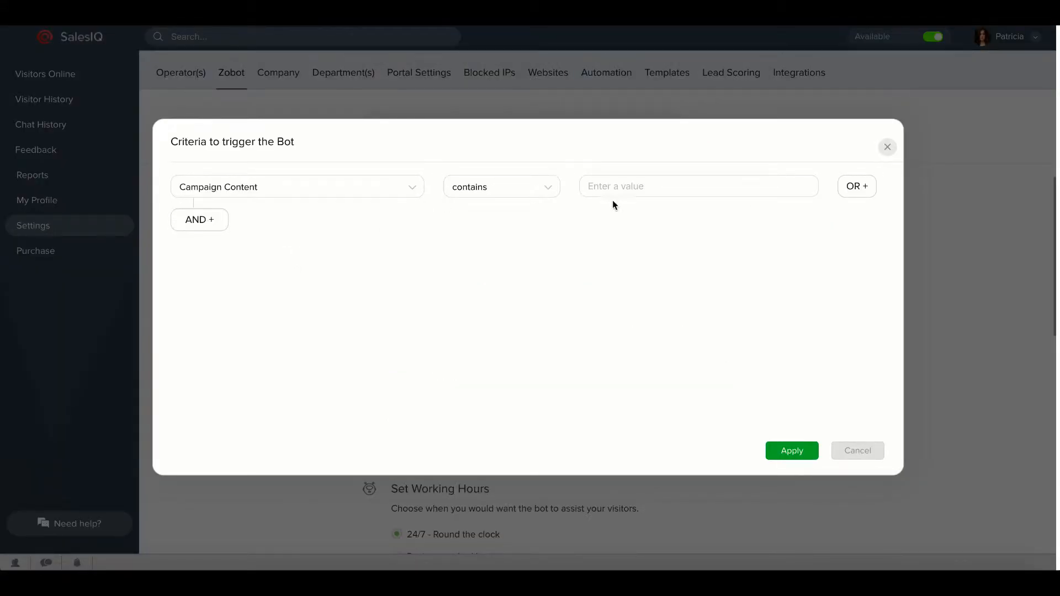
text(EOSS)
click(805, 454)
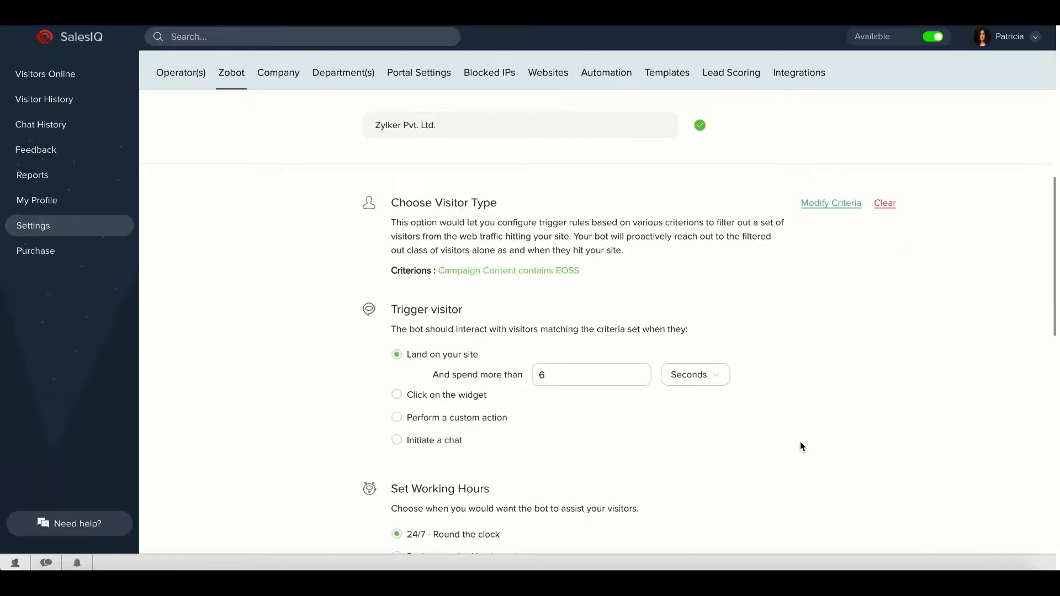
- Keep the default trigger, working hours, typing status and handoff settings, and choose Dialogflow as the bot's development platform
scroll(651, 356, down, 3)
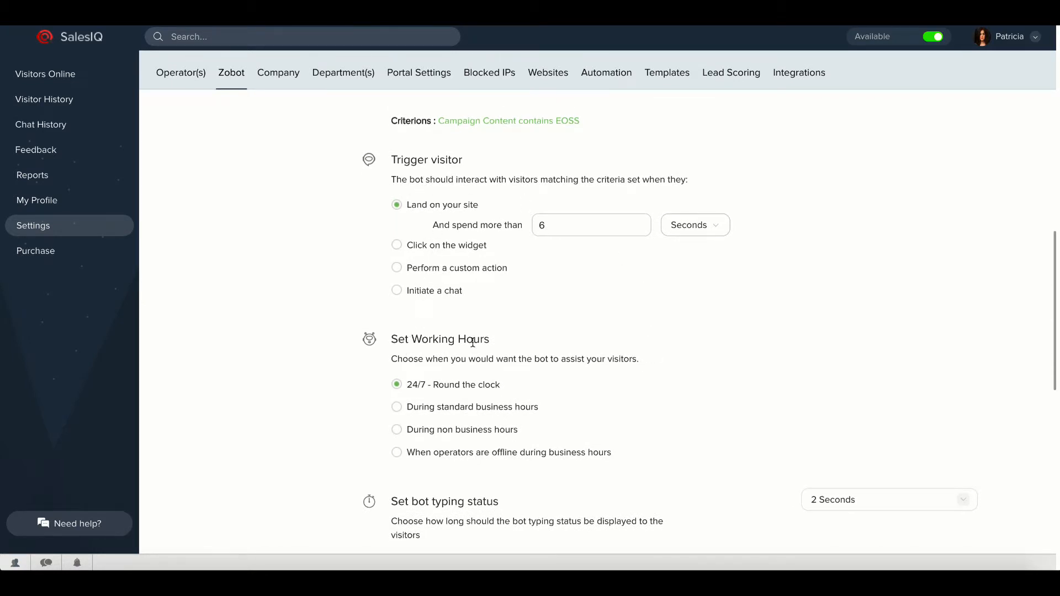
scroll(472, 342, down, 3)
scroll(473, 342, down, 2)
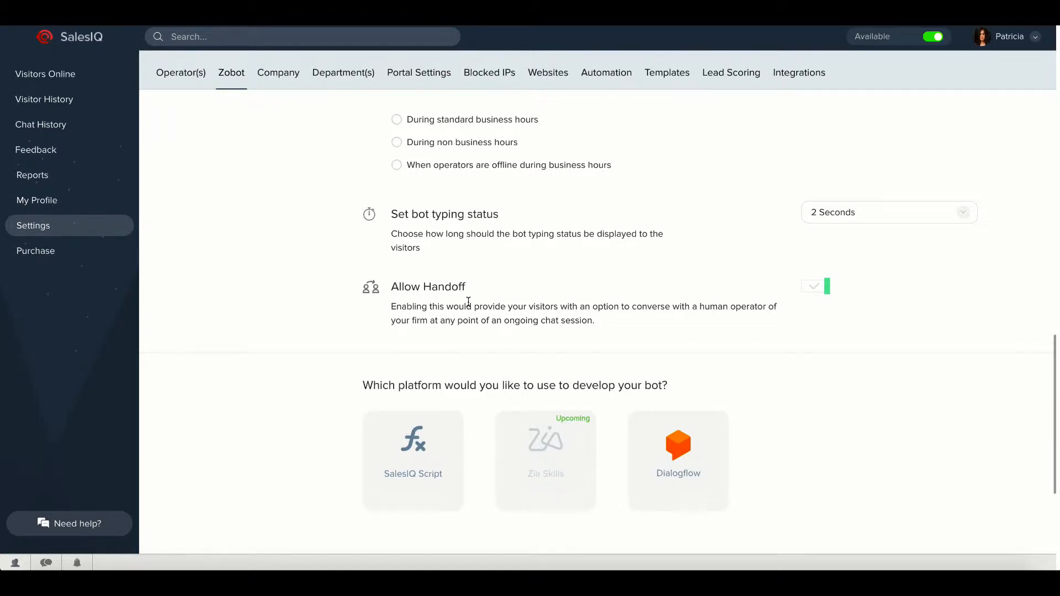
scroll(519, 367, down, 3)
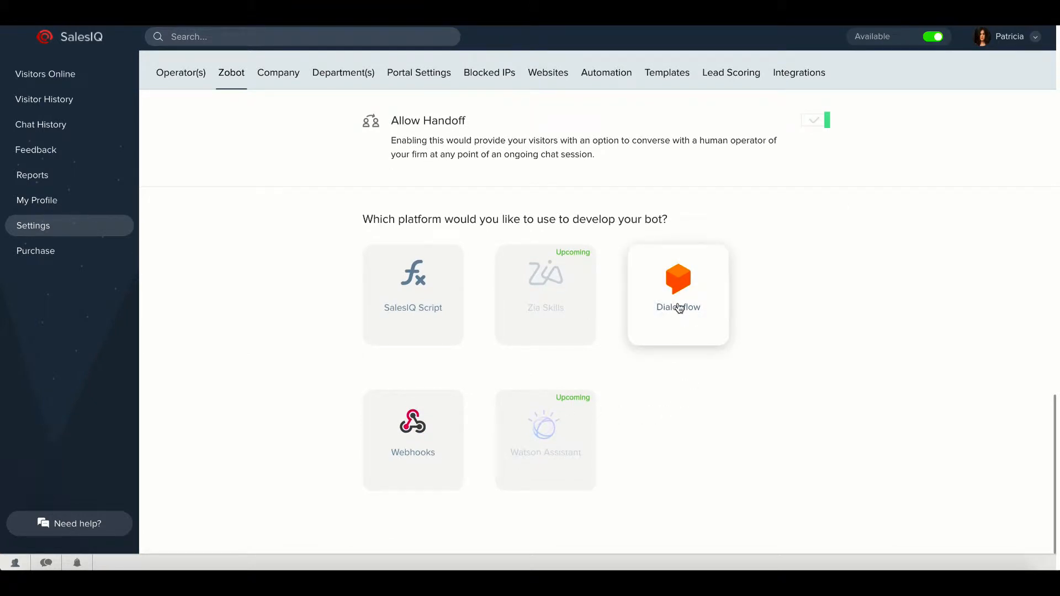
click(678, 307)
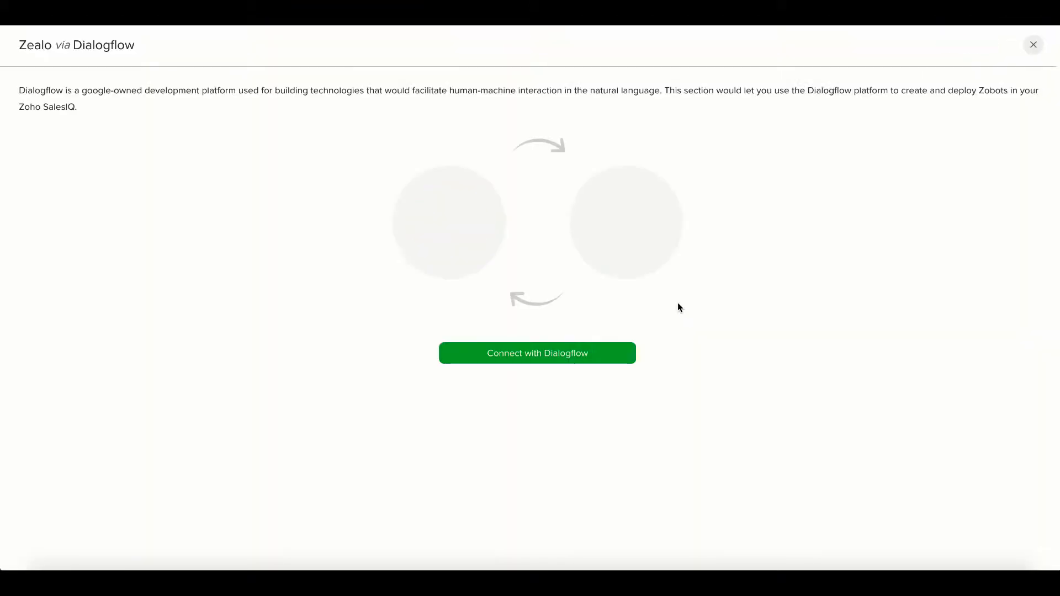
- Connect the bot with Dialogflow through the listed Google account and allow Zoho SalesIQ to access it
click(523, 359)
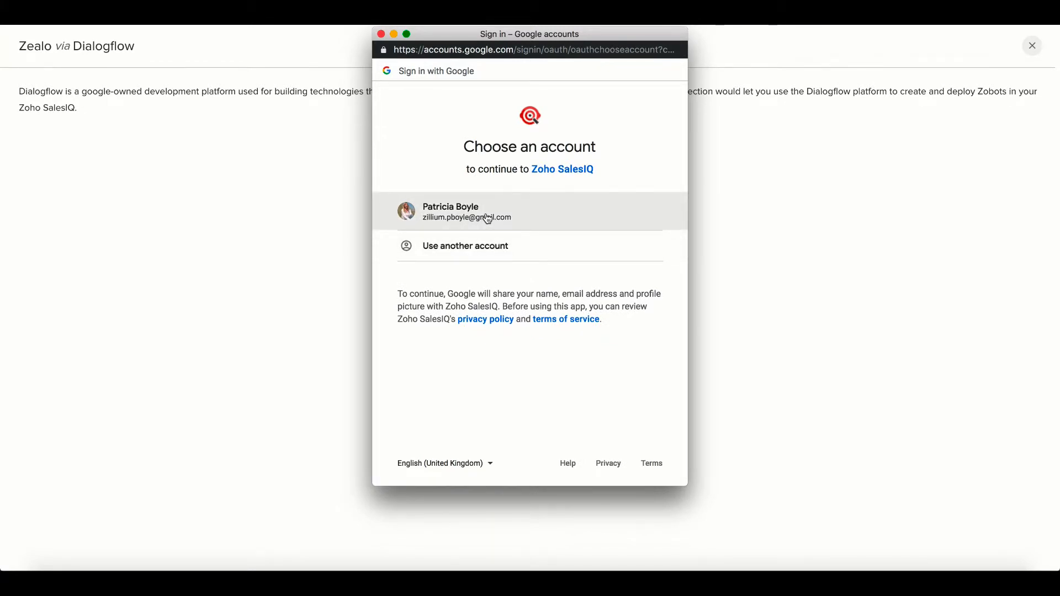
click(488, 219)
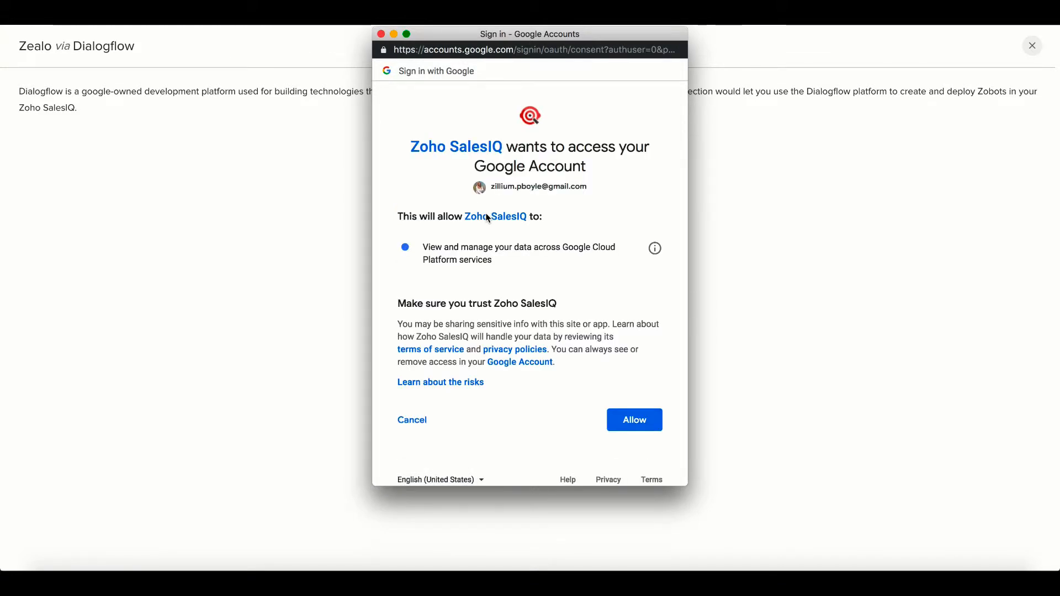
scroll(528, 333, down, 1)
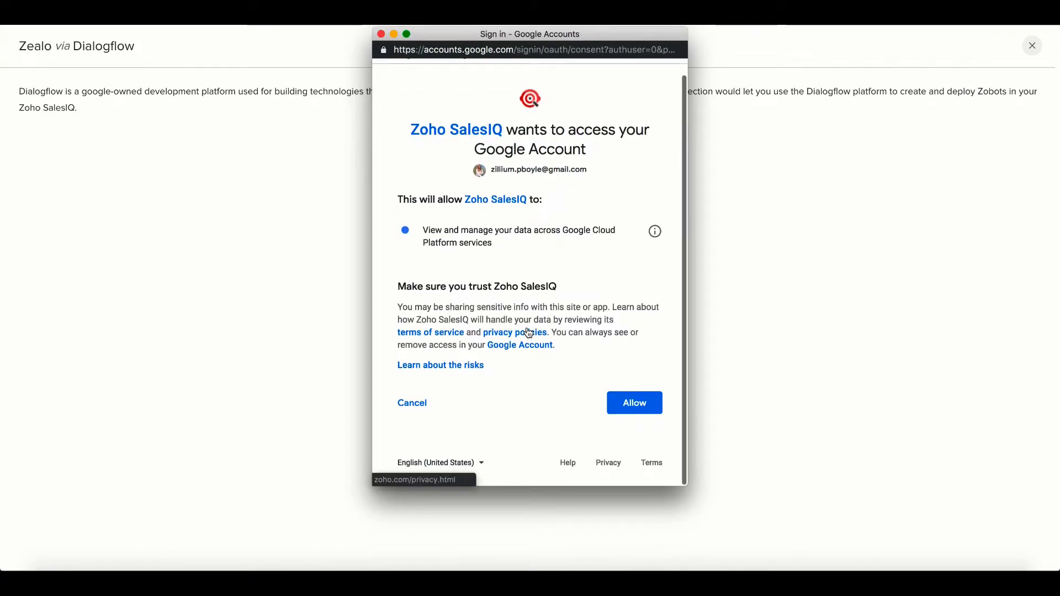
click(626, 404)
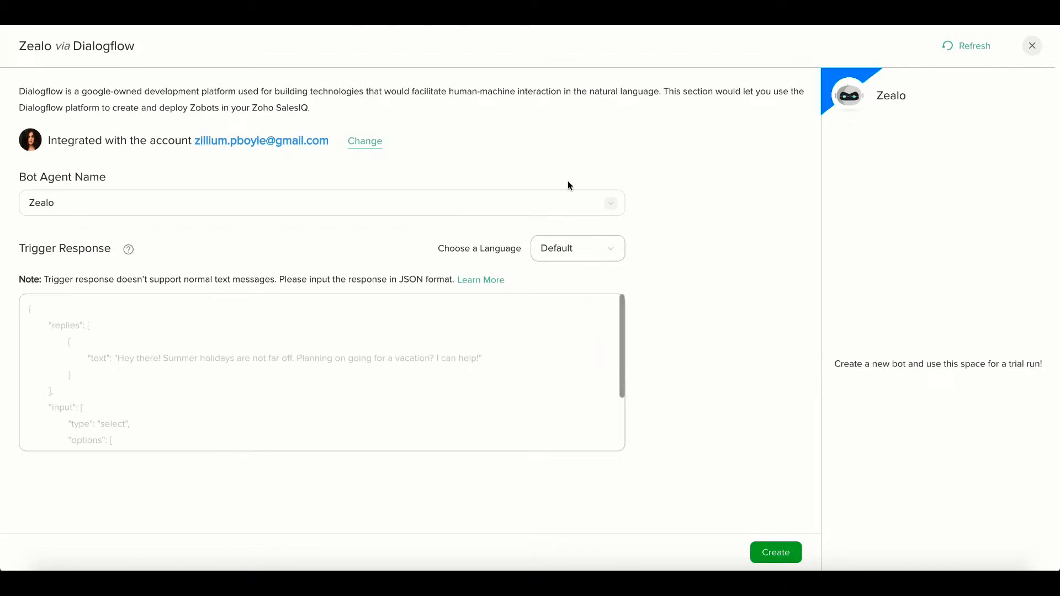
- Create the bot with the Zealo agent and a JSON trigger response replying "Hello there, I'm Zealo." and "How may I help you today?"
click(321, 209)
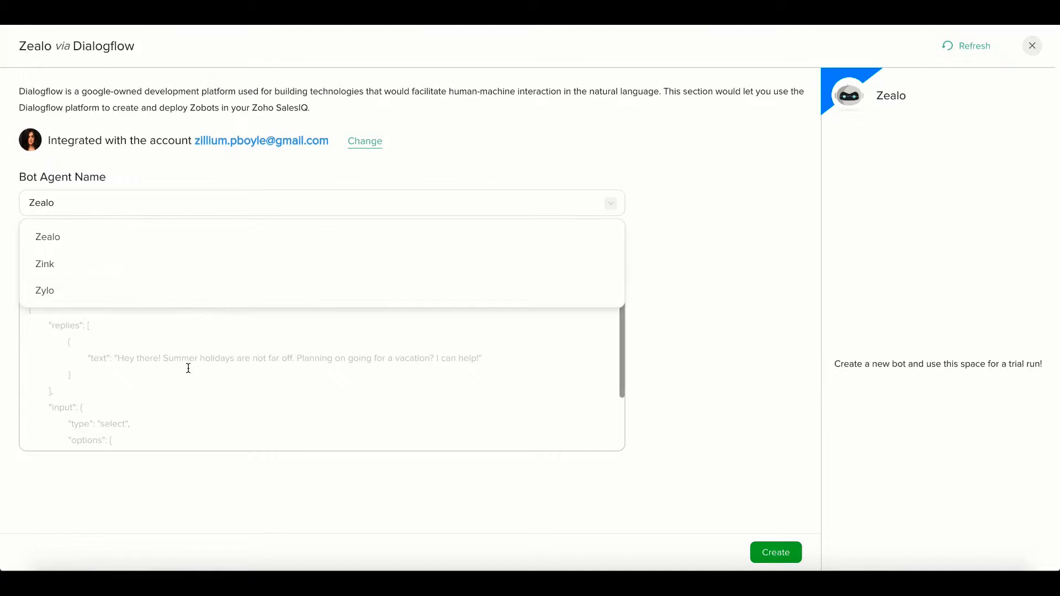
click(94, 238)
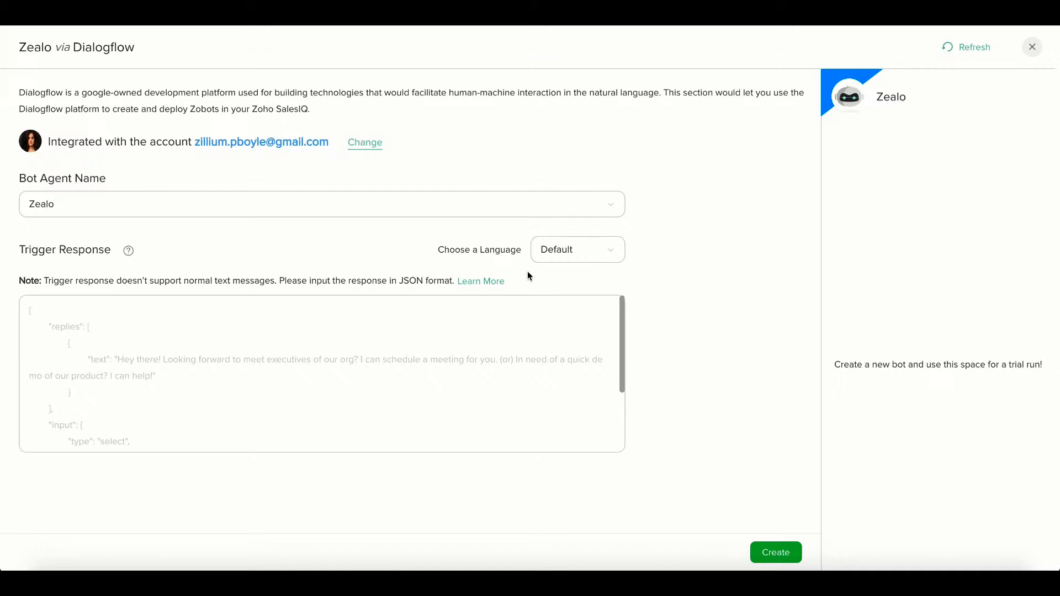
click(551, 260)
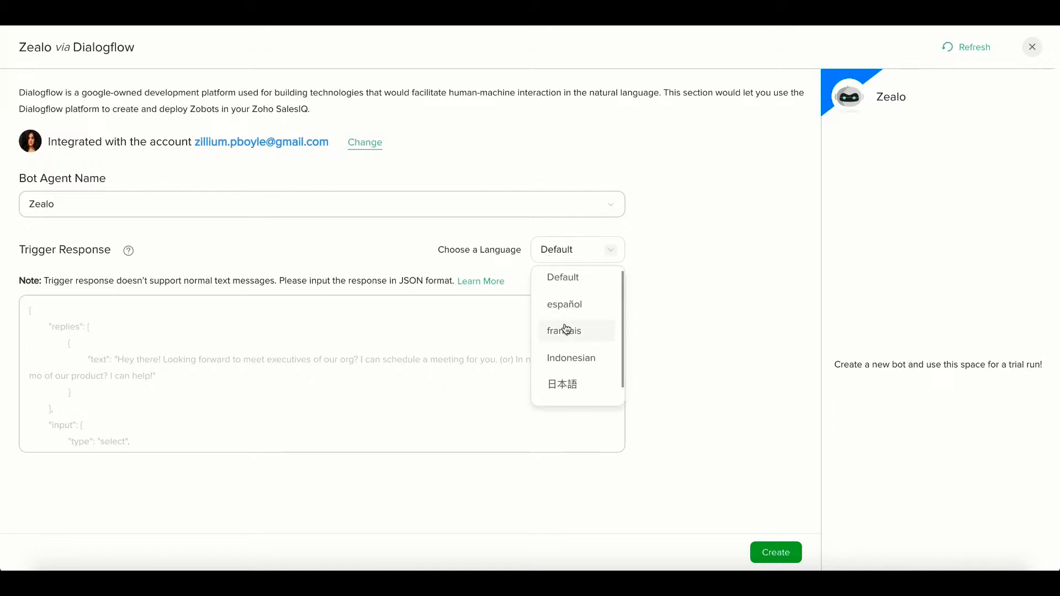
scroll(566, 329, down, 1)
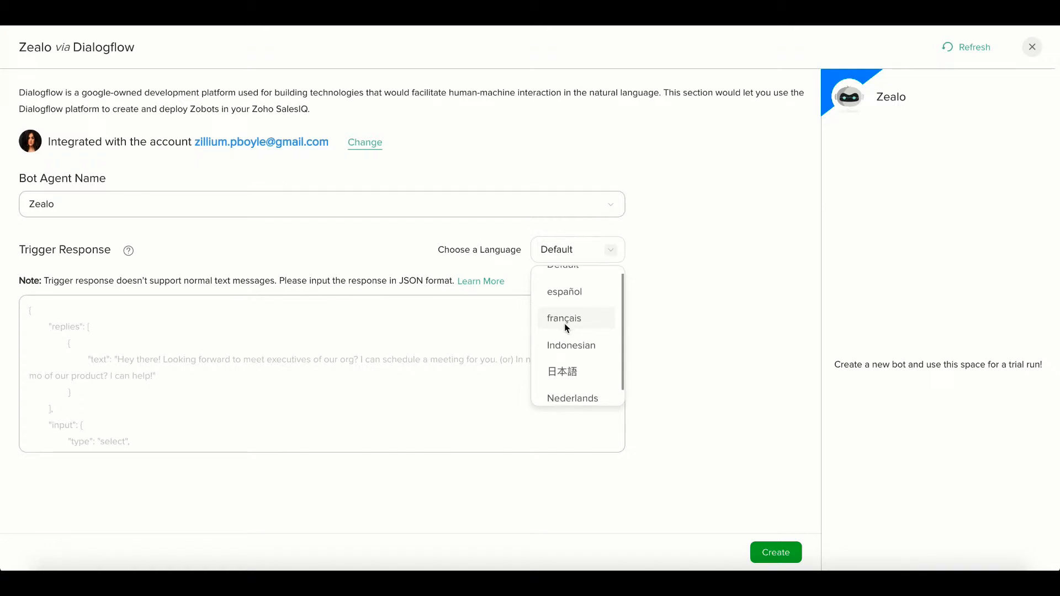
scroll(566, 329, up, 1)
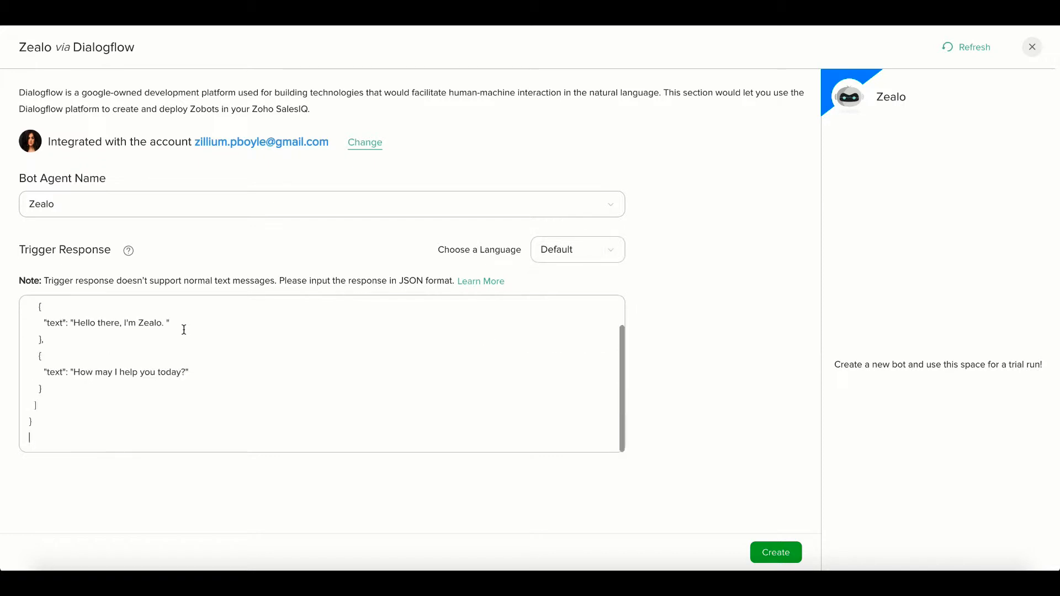
scroll(183, 330, up, 2)
click(767, 553)
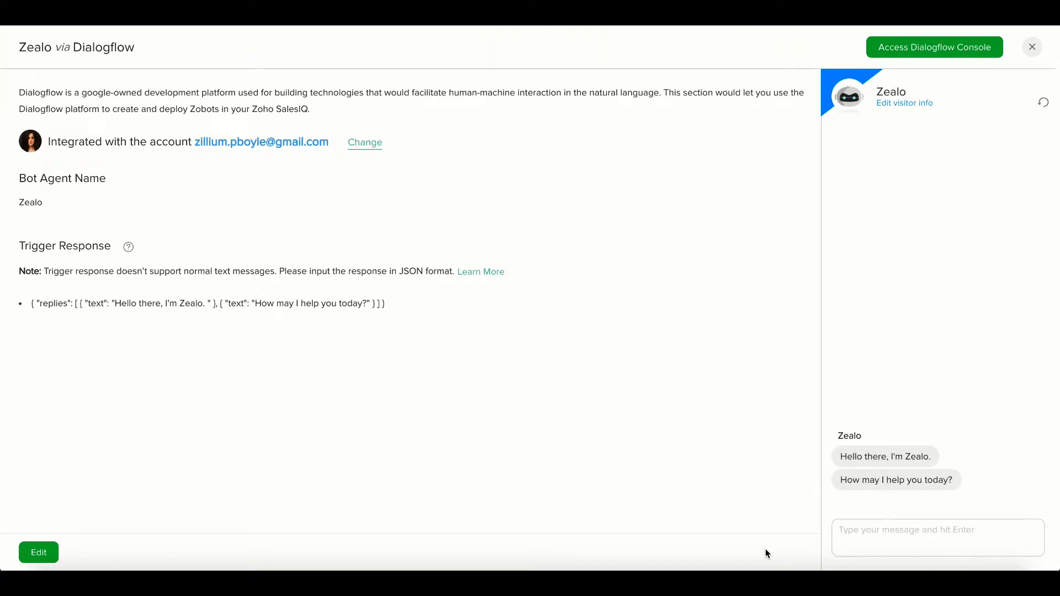
- Switch to the Dialogflow console and open the intents of the Zealo agent
click(914, 51)
click(528, 173)
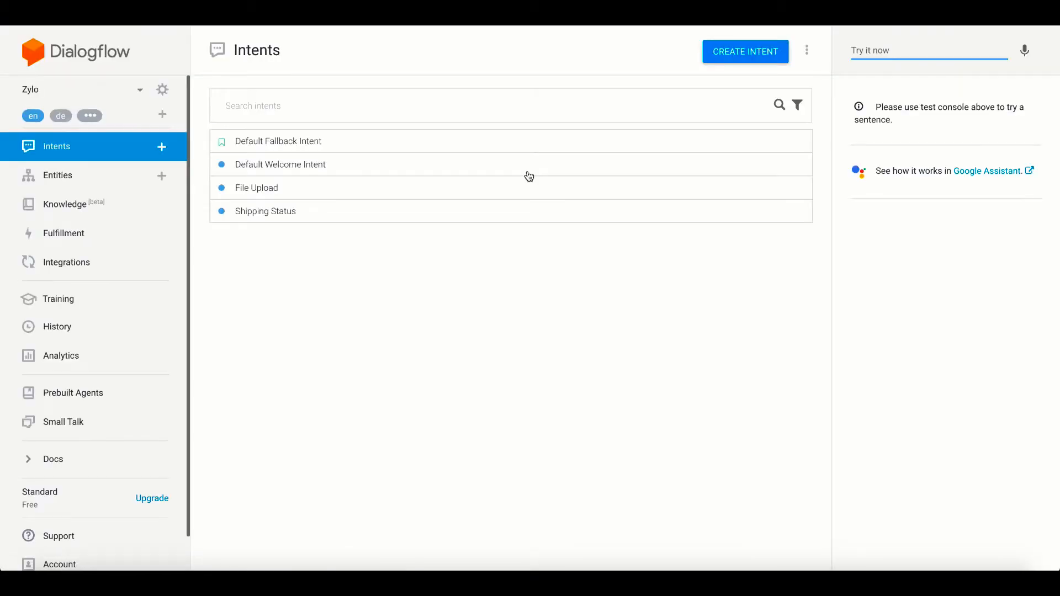
click(80, 90)
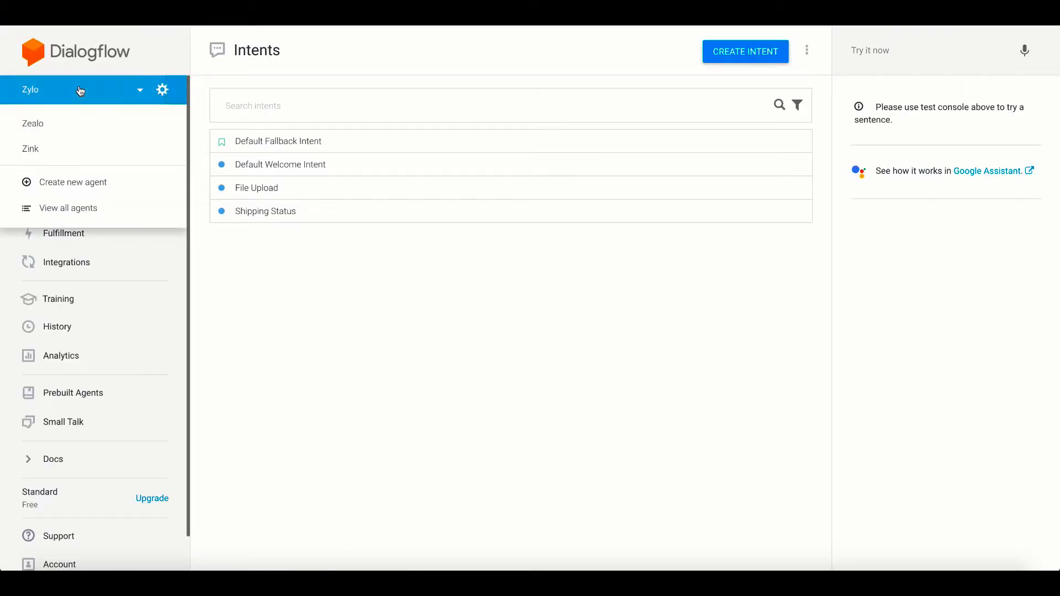
click(72, 122)
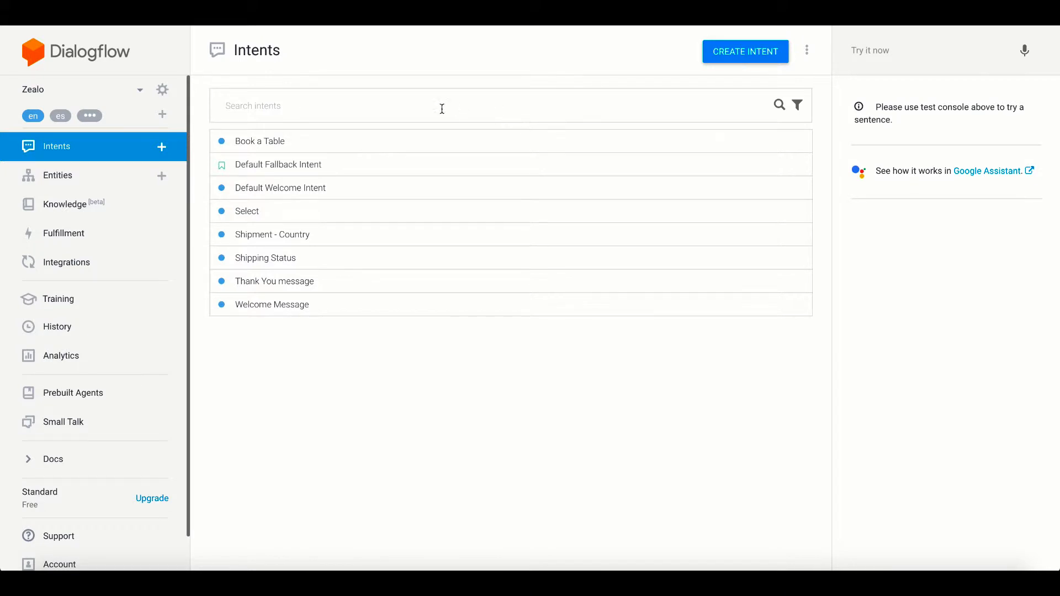
- Create a new agent named Veedo with a new Google project, keeping the default language and time zone
click(92, 98)
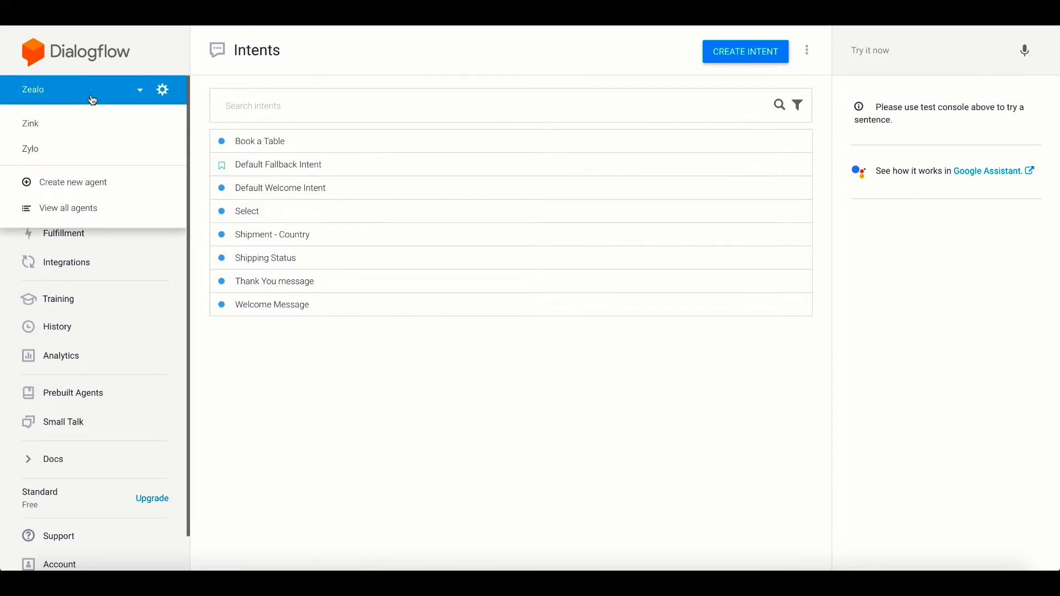
click(72, 183)
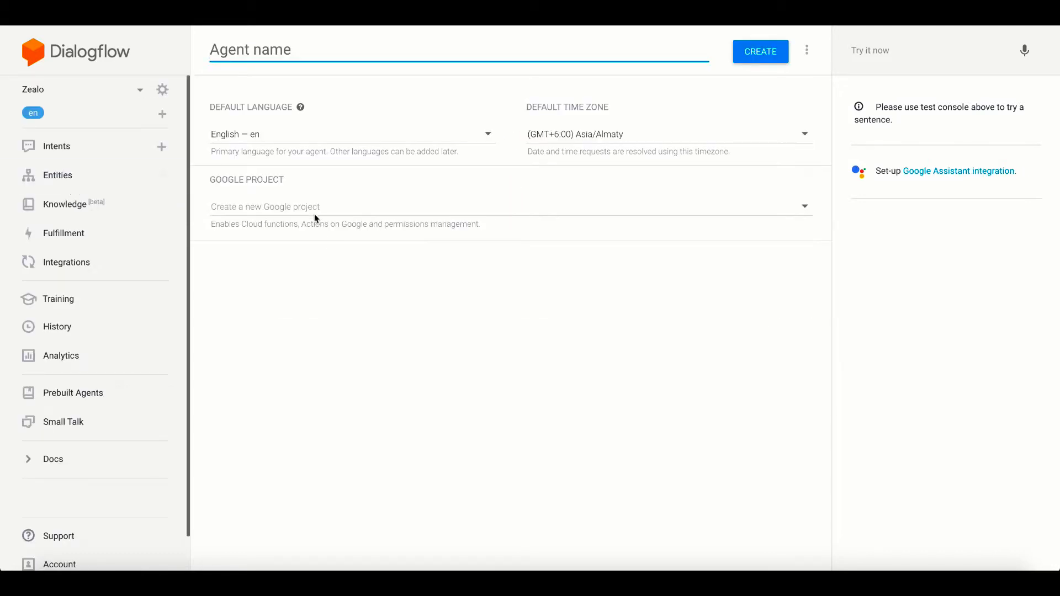
text(Veedo)
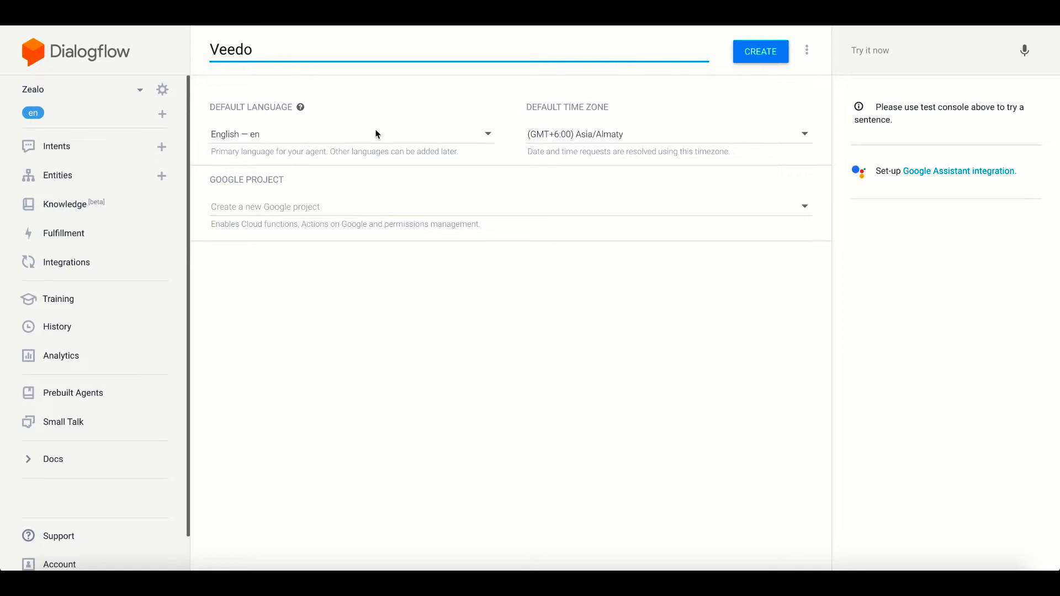
click(262, 208)
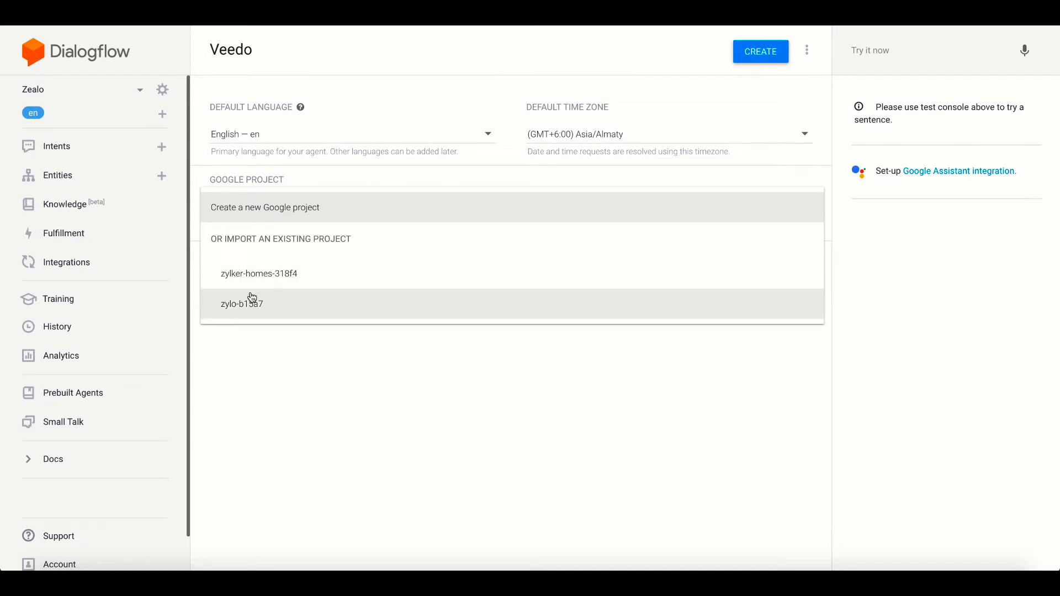
click(259, 213)
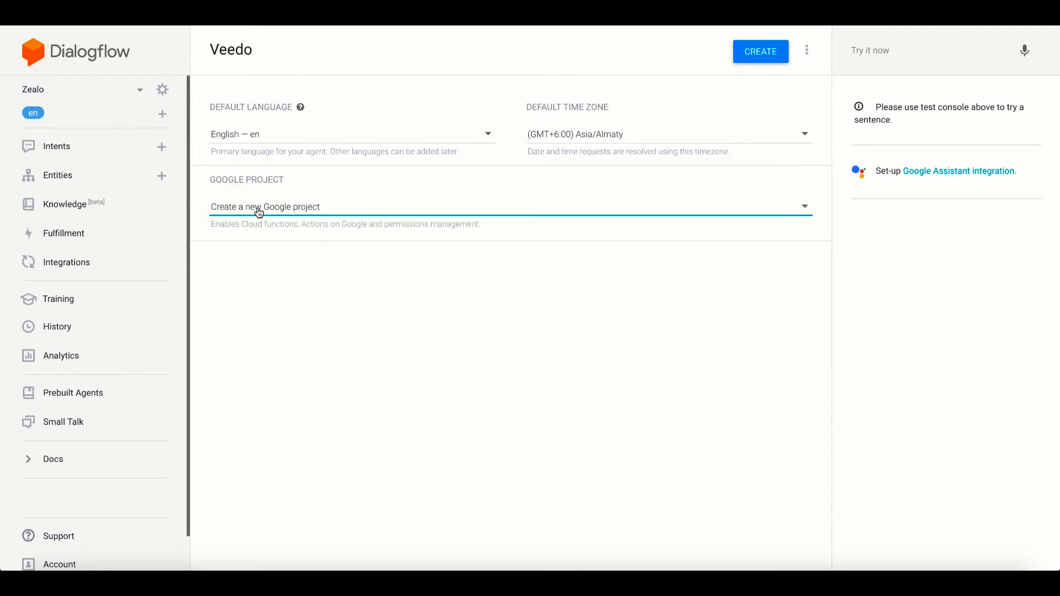
click(759, 53)
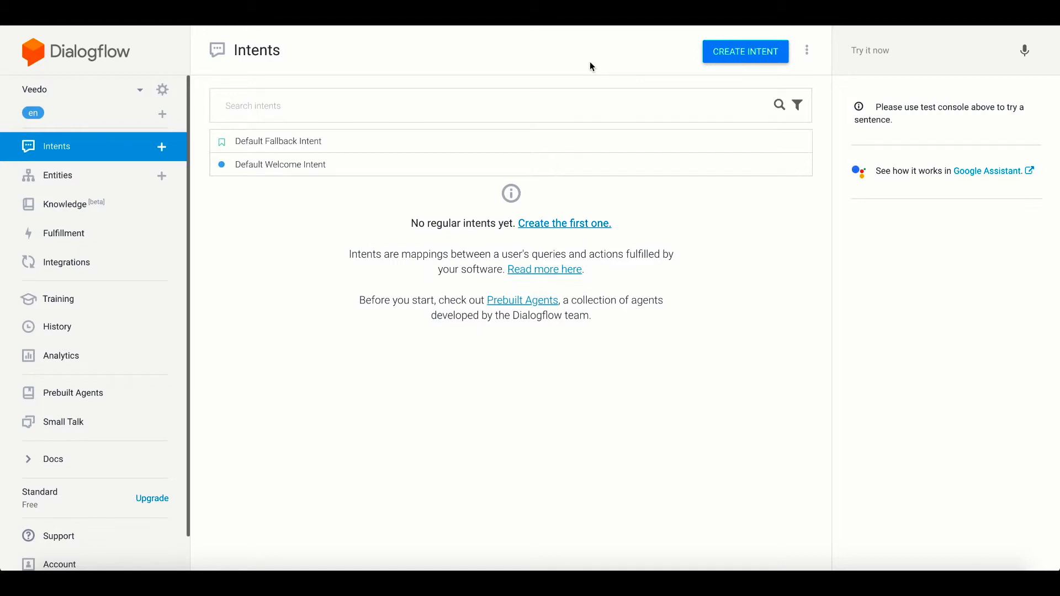
- Start a new intent named Shipment-Countries with the training phrase "I want the lounger to be exported to my country."
click(739, 58)
text(Shipment-Countries)
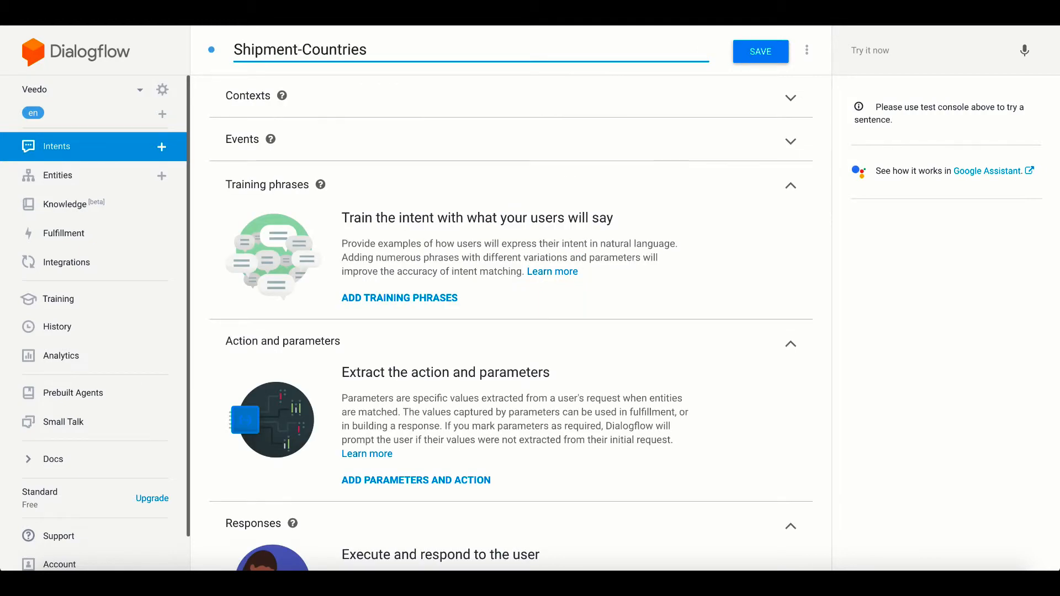
scroll(374, 316, down, 1)
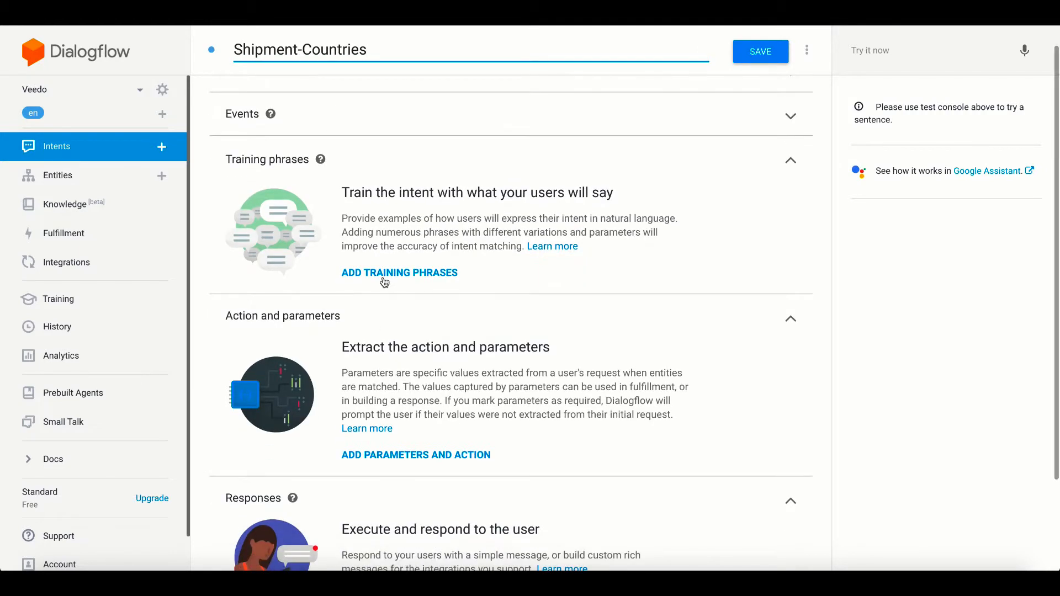
click(385, 280)
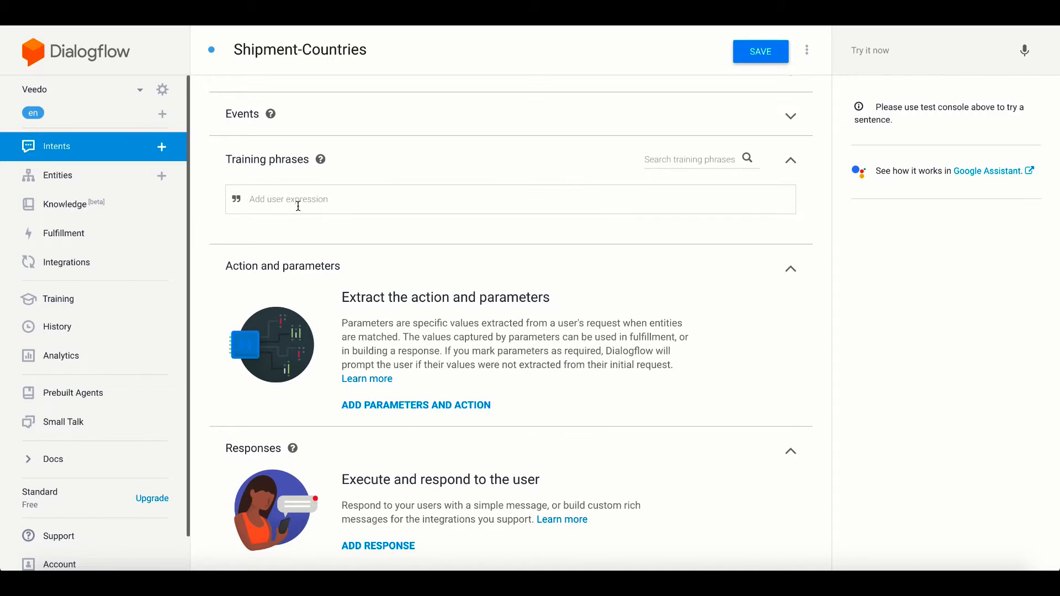
text(I want the lounger to be exported to my country.)
key(Return)
- Add the training phrases "Can you please export the lounger to my country?" and "Can the lounger be exported across countries?"
text(Can you please export the lounger to my country?)
key(Return)
text(Can the lounger be exported across countries?)
key(Return)
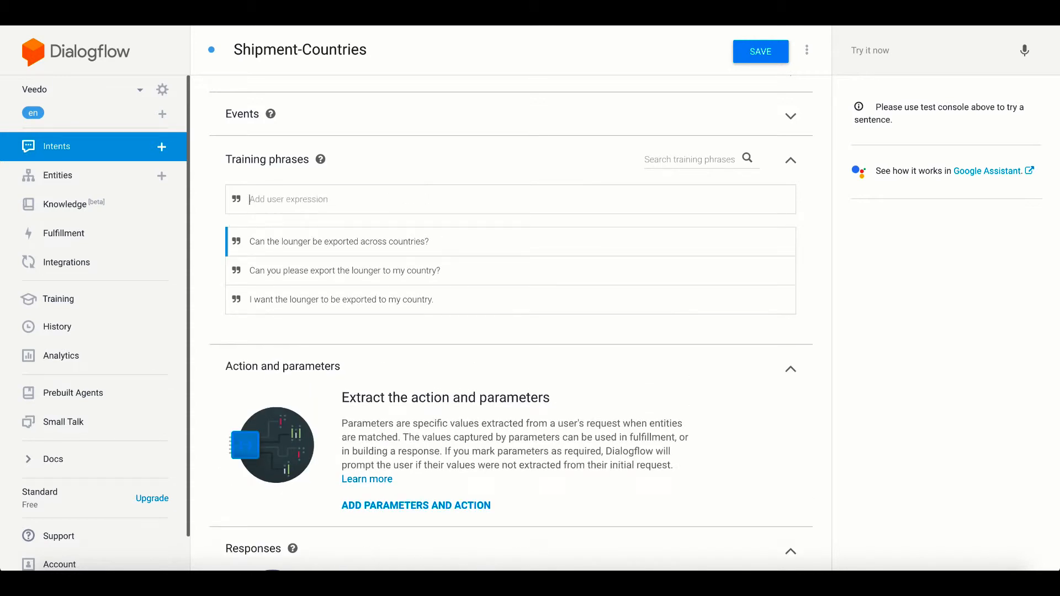
scroll(350, 365, down, 3)
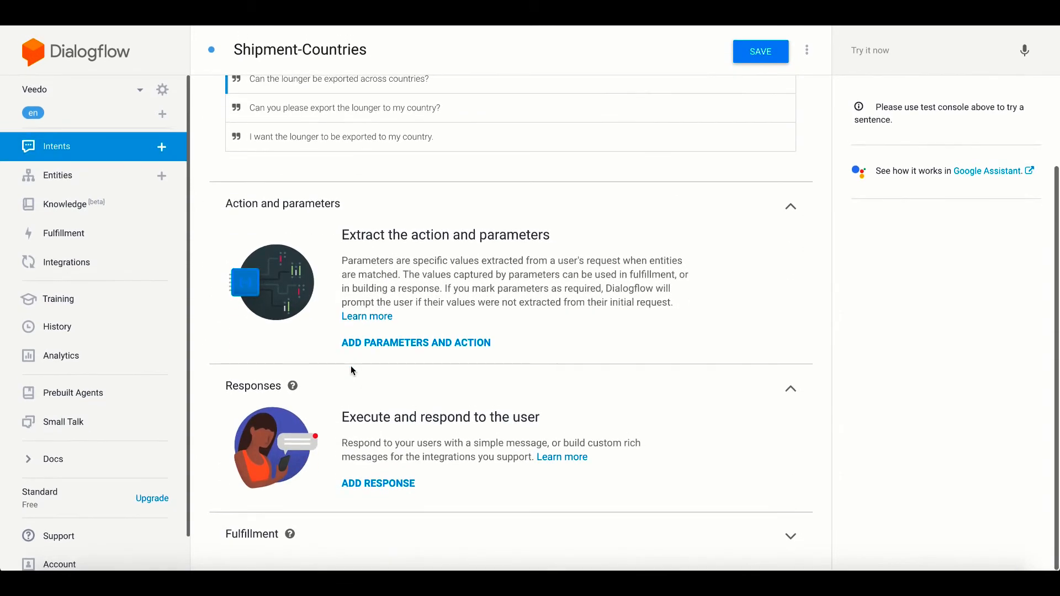
scroll(402, 135, up, 2)
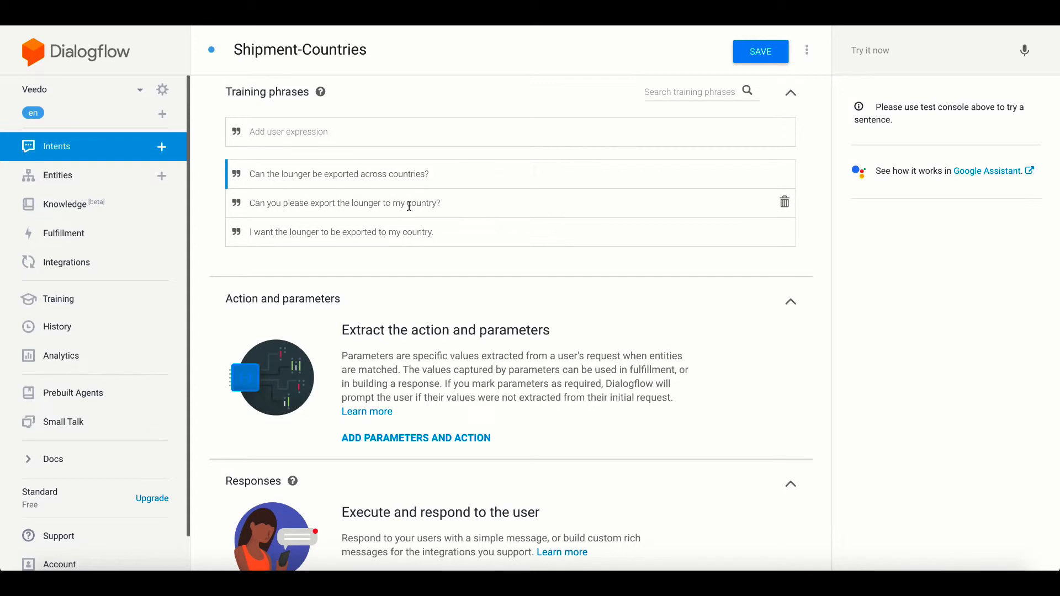
drag(407, 204, 436, 204)
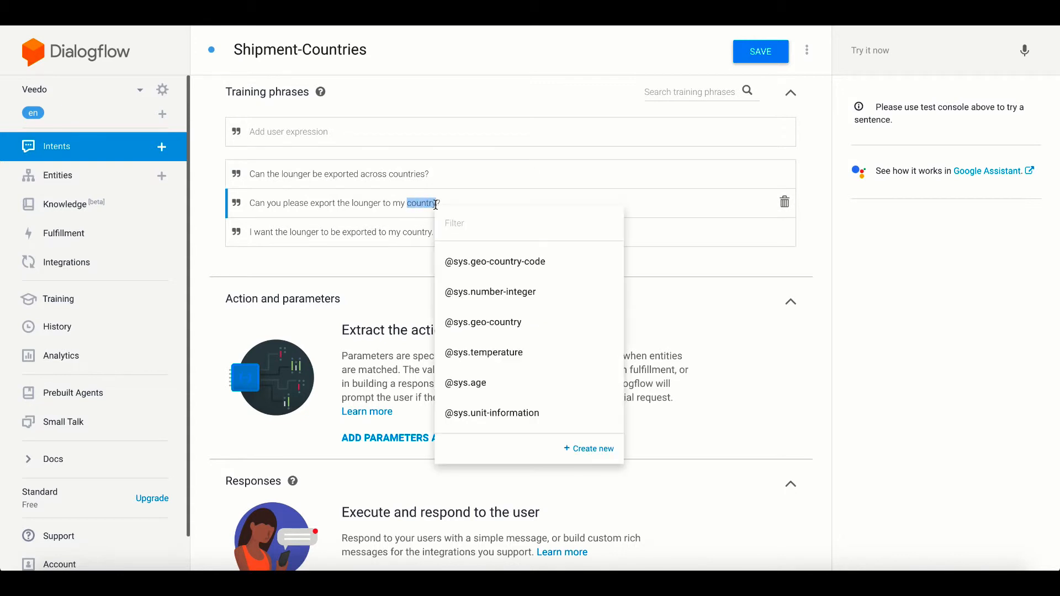
click(488, 322)
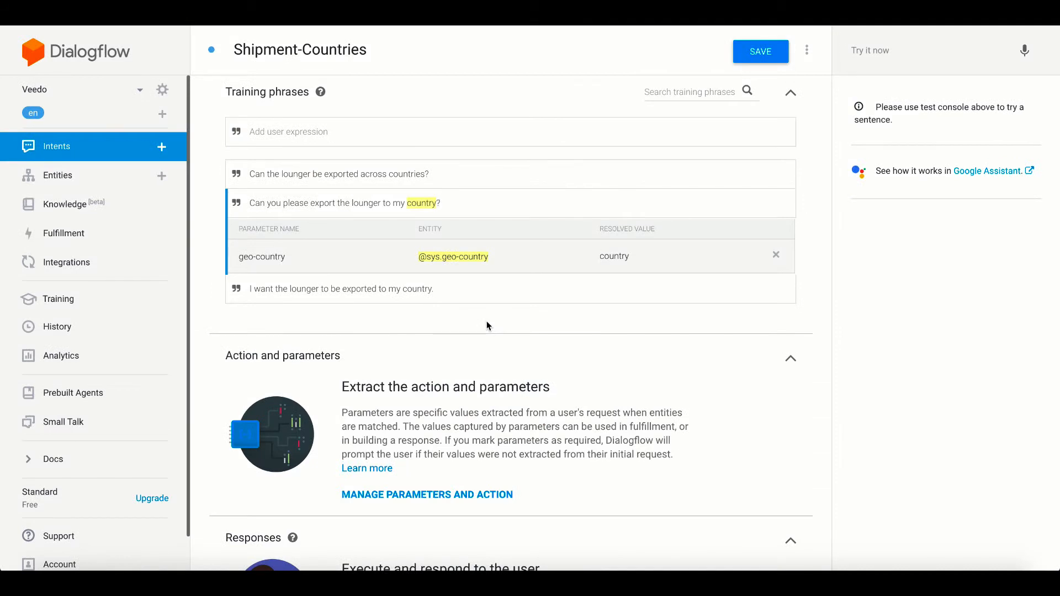
- Add the text response "Yes sure you can! Do check our shipment policy beforehand." to the intent
scroll(487, 326, down, 5)
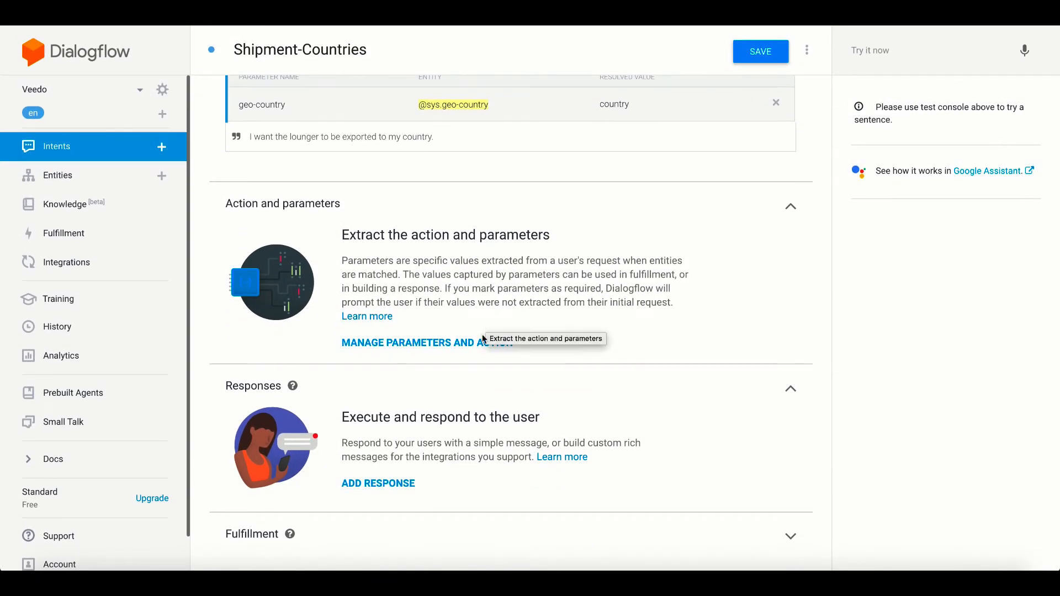
click(387, 484)
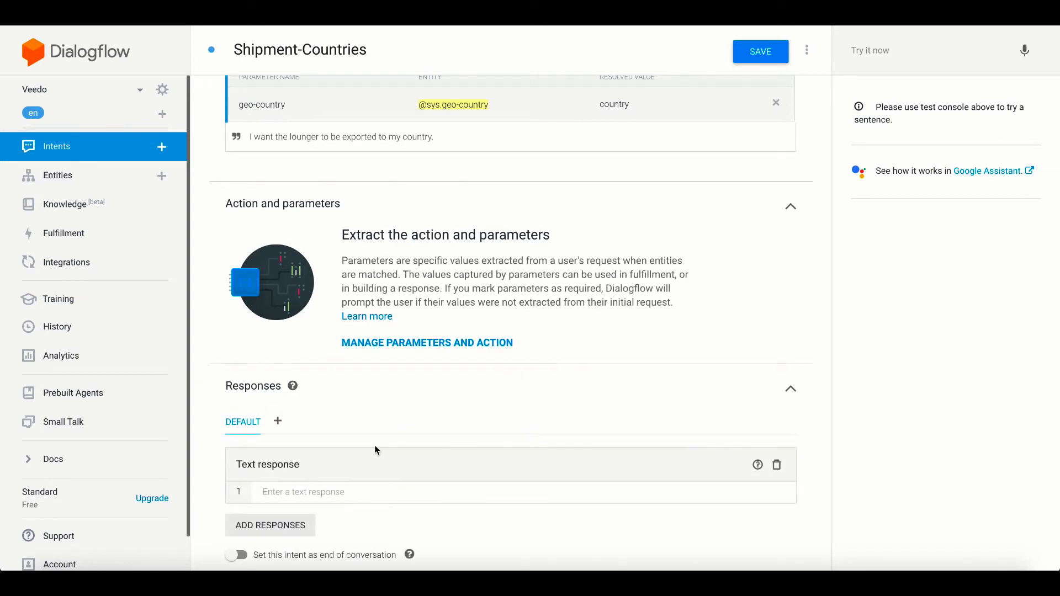
scroll(373, 446, down, 3)
click(316, 409)
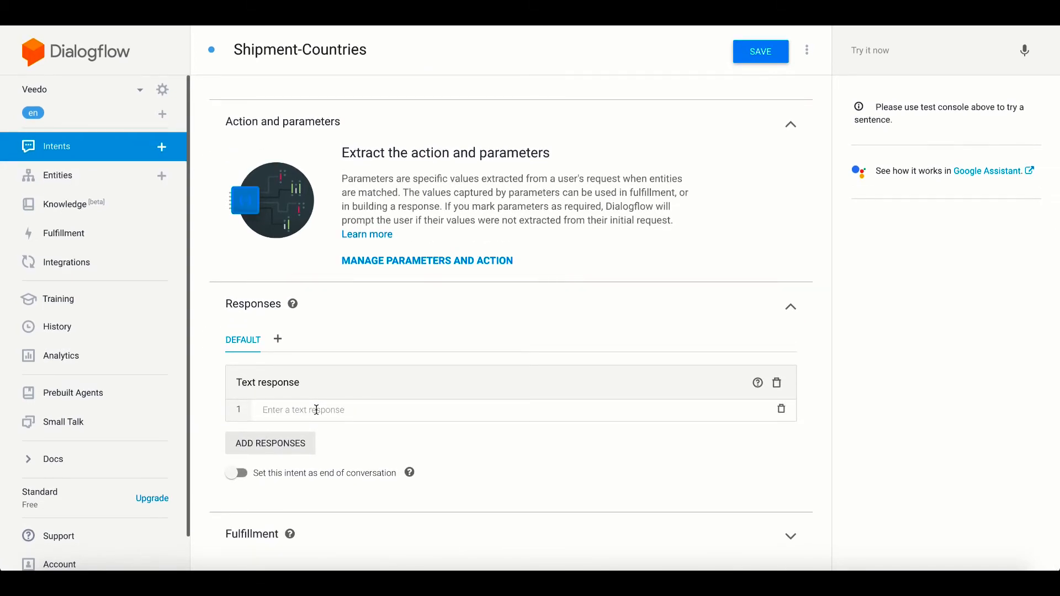
text(Yes sure you)
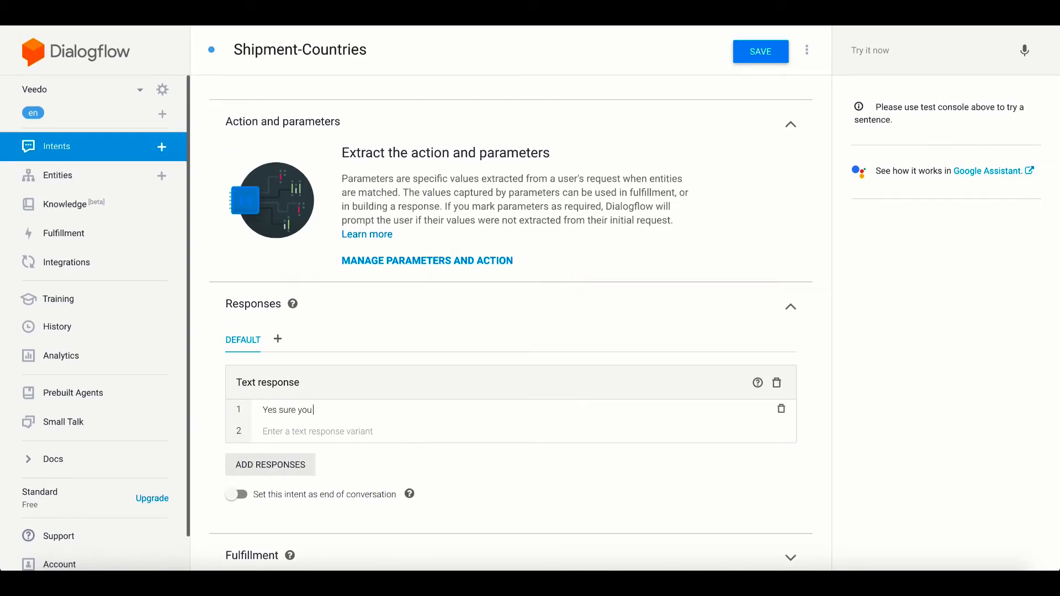
text( can!  Do check our shipment policy beforehand.)
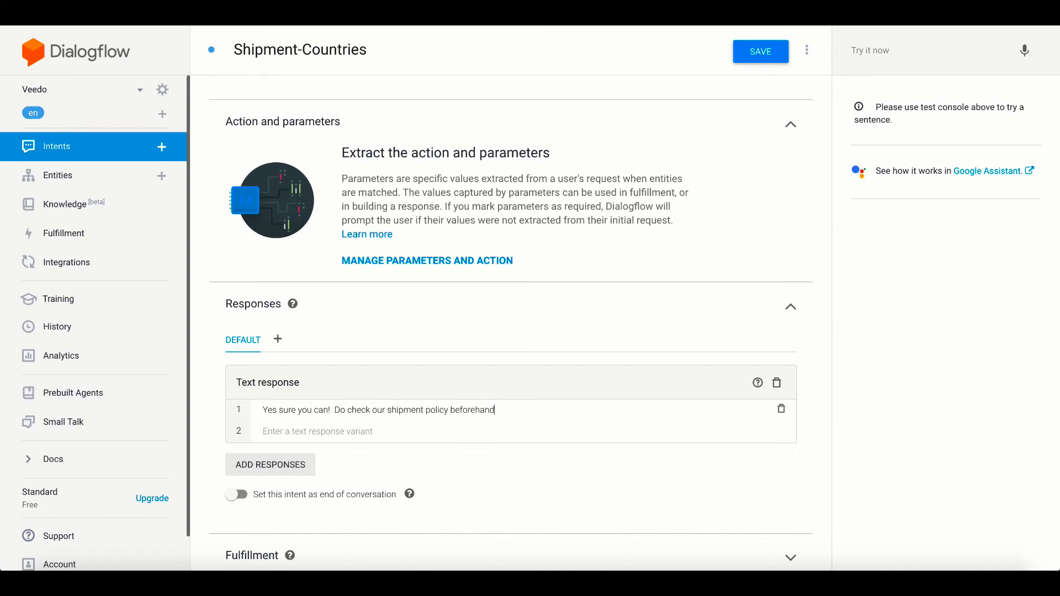
- Add a ZOHOSALESIQ custom payload replying "Shipment policies Zylker Ltd." with links Zylker-home and Zylker-discounts, including image and icon URLs, and save the intent
click(278, 473)
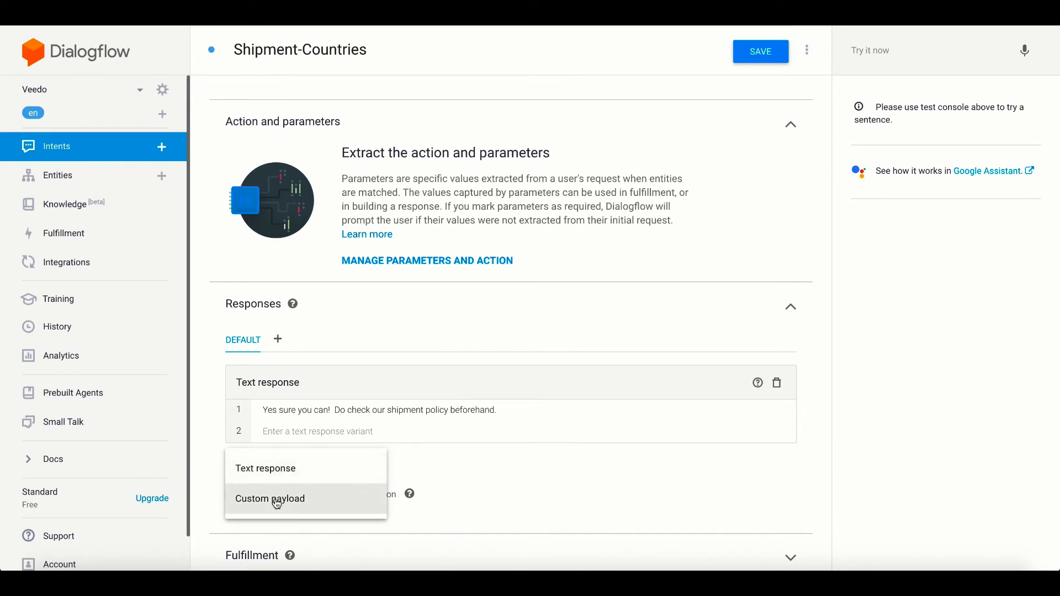
click(277, 502)
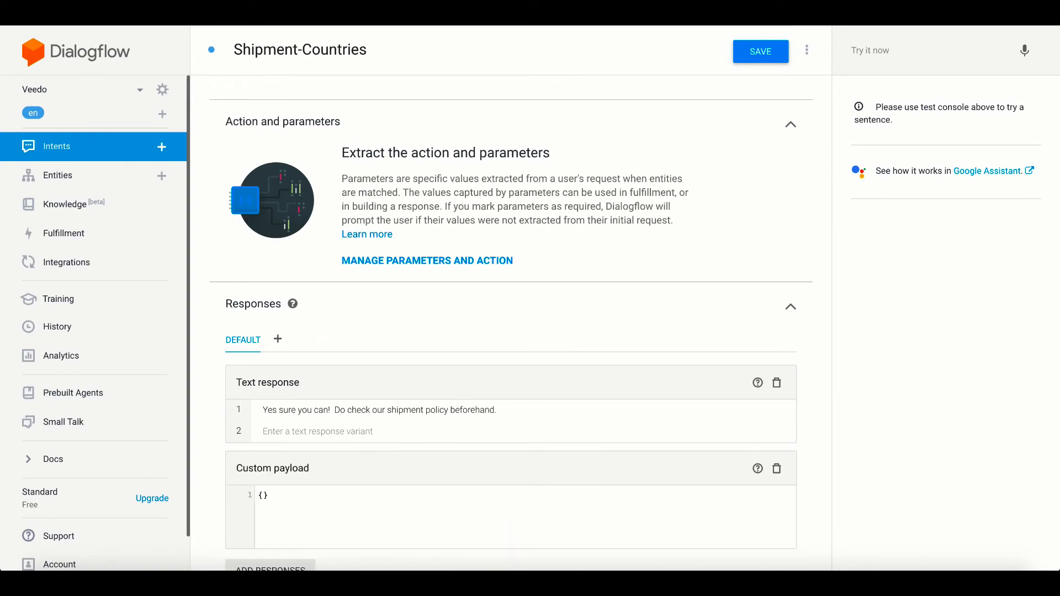
double_click(270, 370)
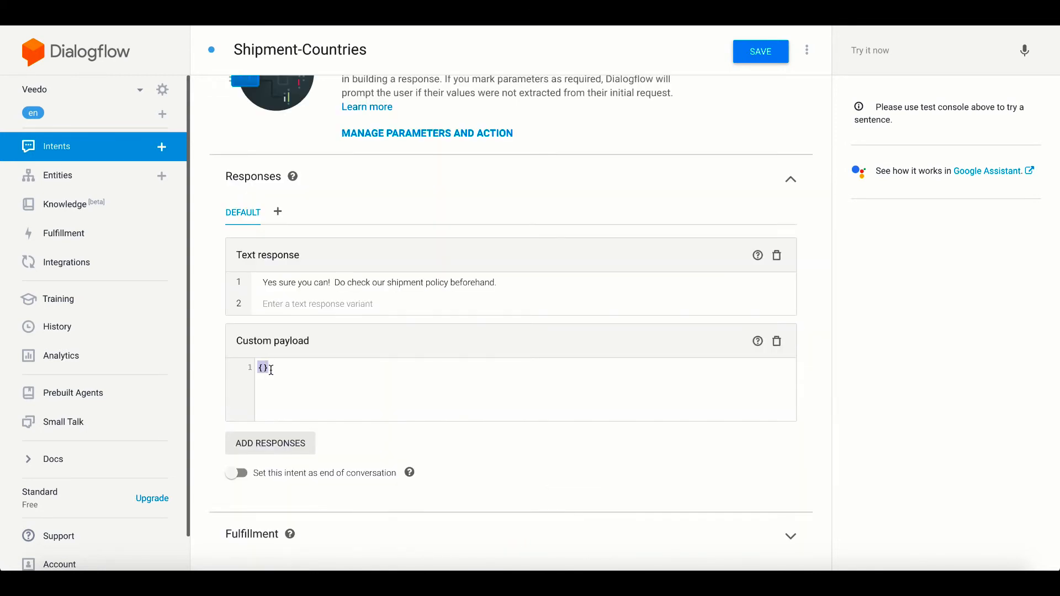
text({   "platform": "ZOHOSALESIQ",   "action": "reply",   "replies": [   {     "text": "Shipment policies Zylker Ltd.",     "image": "http://zylker.com/help/common.png",     "type": "links",     "links": [     {       "url": "https://zylker.com/shipment-policy",       "text": "Zylker-home",       "icon": "http://zylker.com/help/shipment.png"     },     {       "url": "https://zylker.com/shipment-policy",       "text": "Zylker-discounts",       "icon": "http://zylker.com/help/policy.png"     }     ]   }   ] })
scroll(270, 369, down, 4)
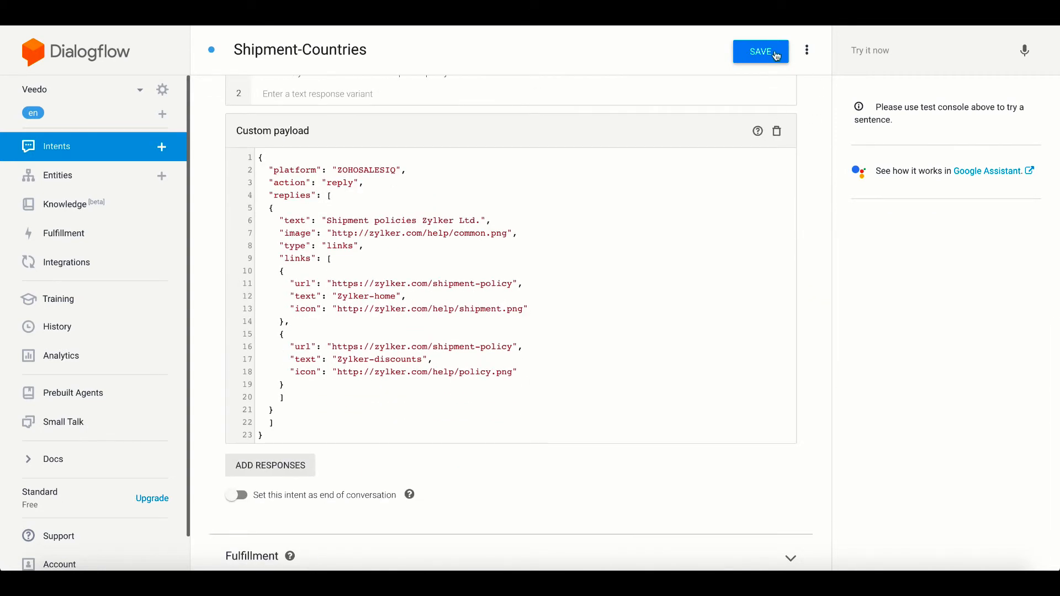
click(761, 53)
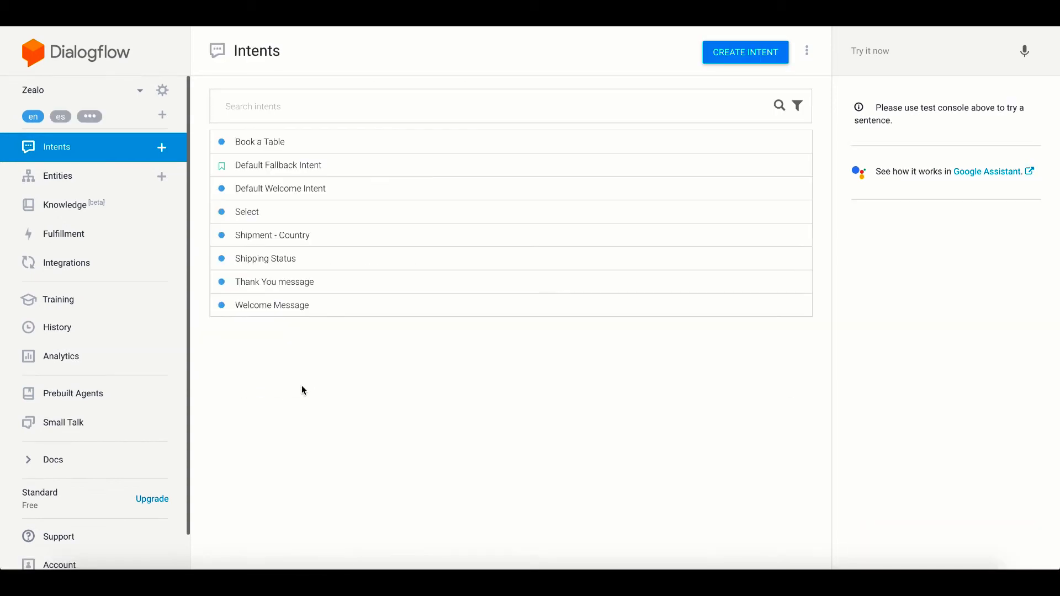
- Enable the inline editor for the Zealo agent's fulfillment and look through its index.js and package.json code
click(86, 241)
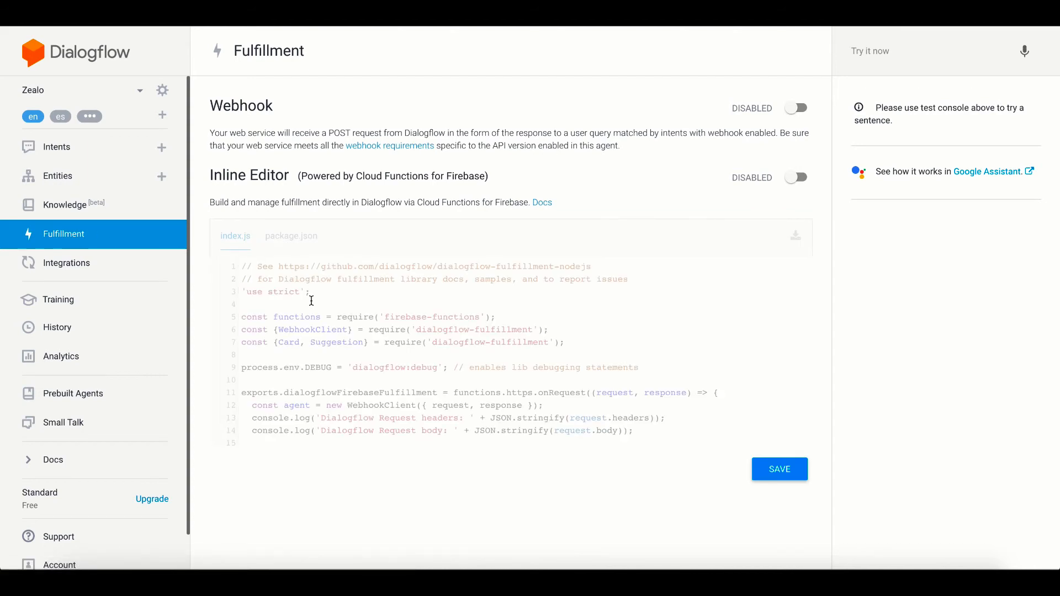
click(797, 179)
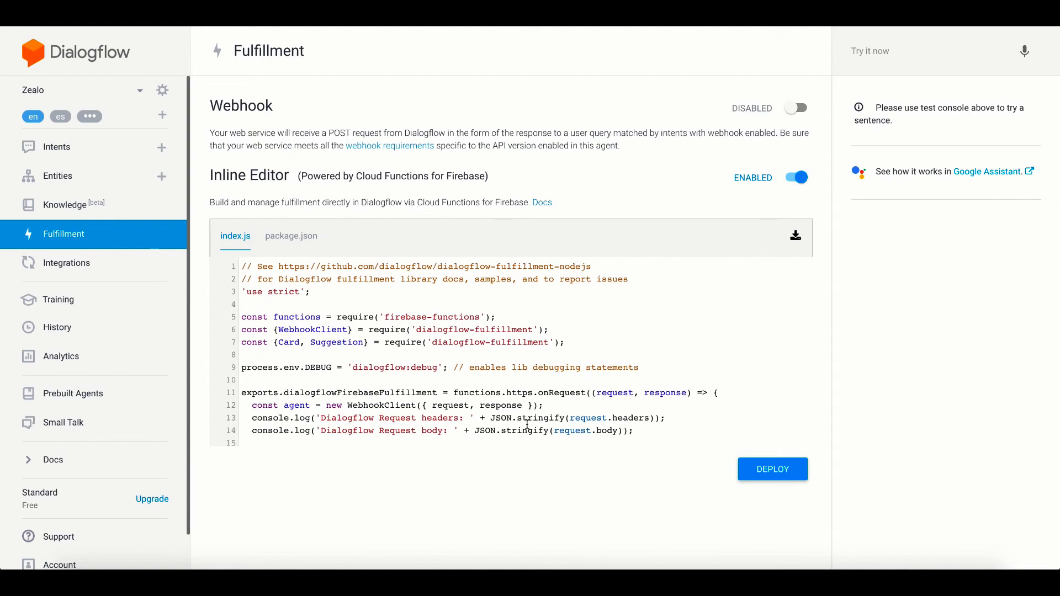
scroll(527, 424, down, 5)
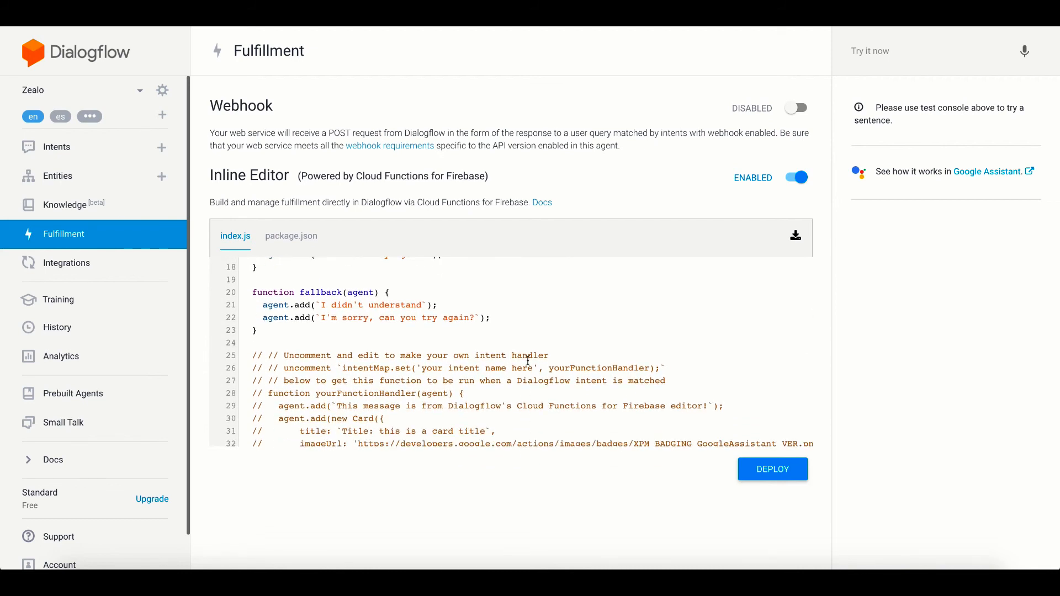
scroll(528, 361, up, 5)
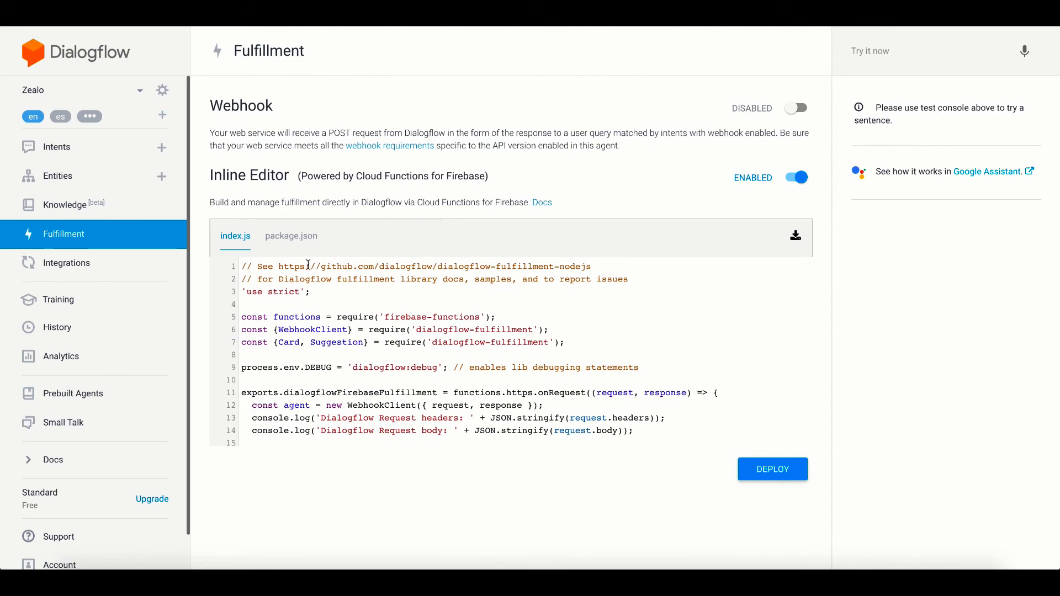
click(296, 243)
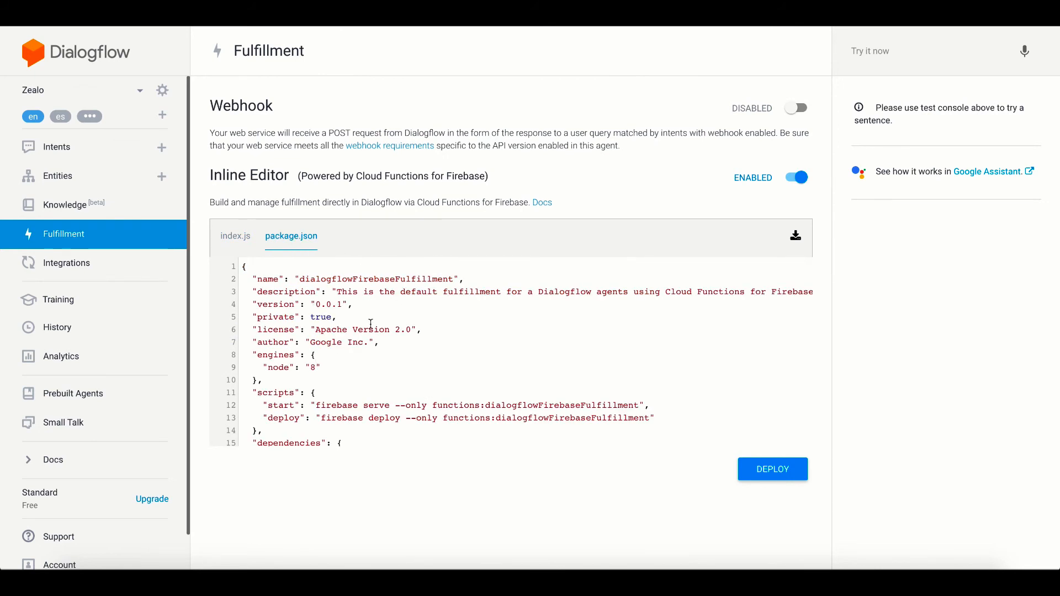
scroll(371, 324, down, 3)
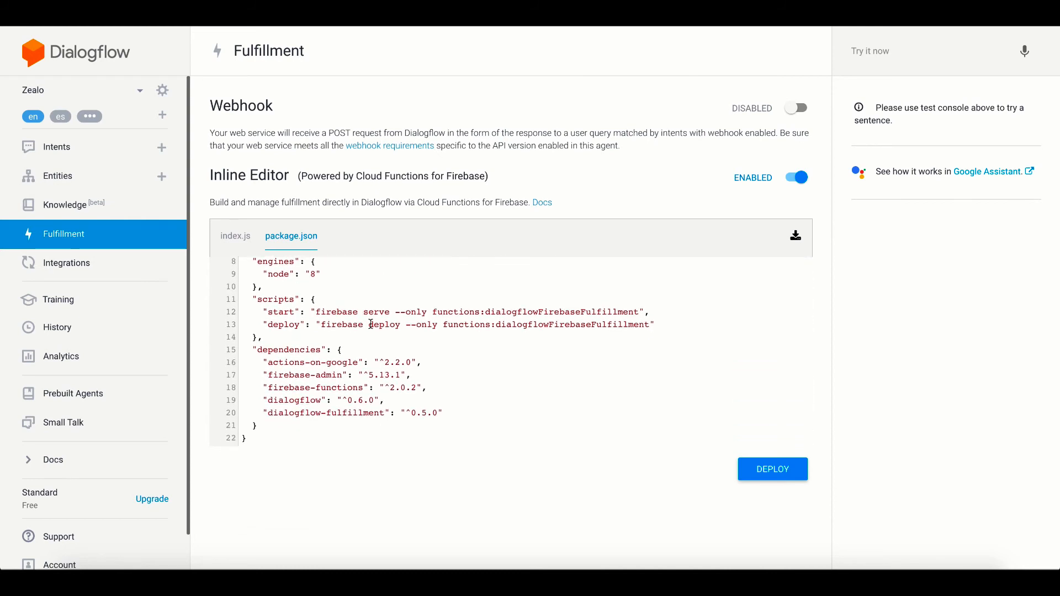
scroll(371, 323, up, 3)
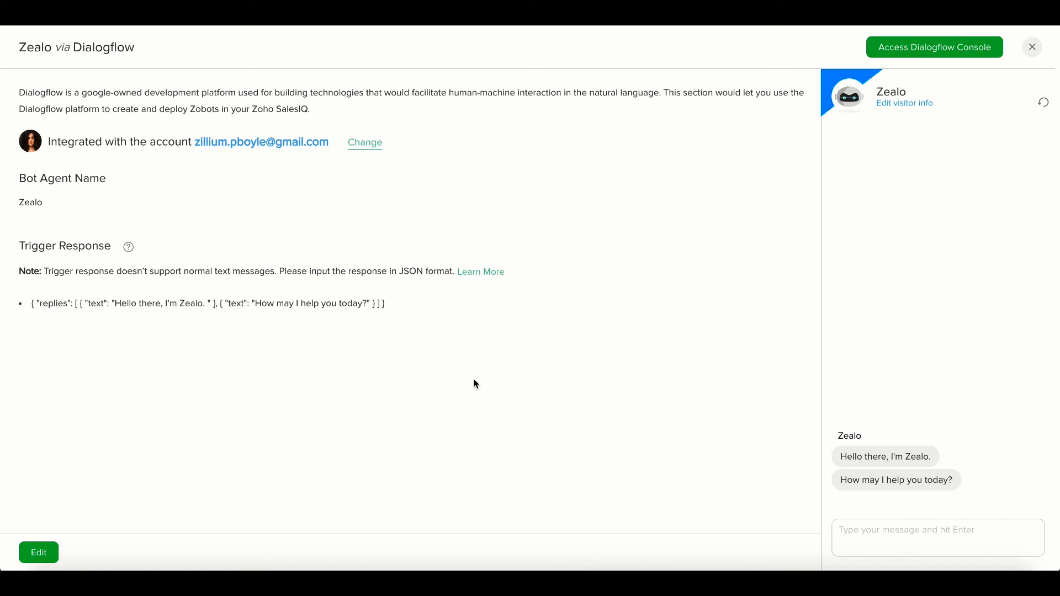
- Switch to the Zealo bot in Zoho SalesIQ and send the test message "Can the lounger be exported across countries?"
text(Can the lounger be exported across countries?)
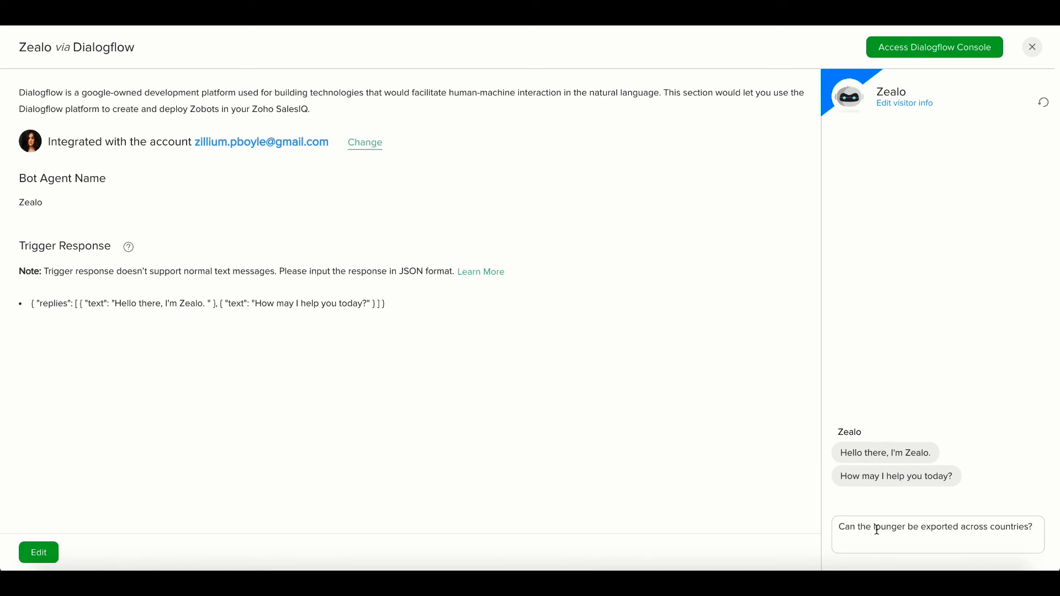
key(Return)
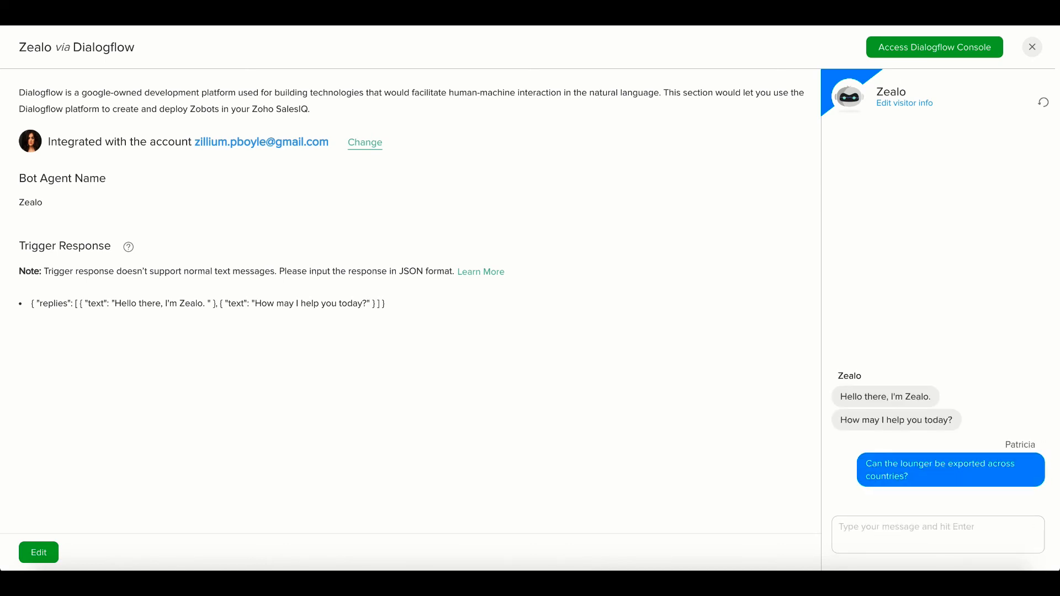